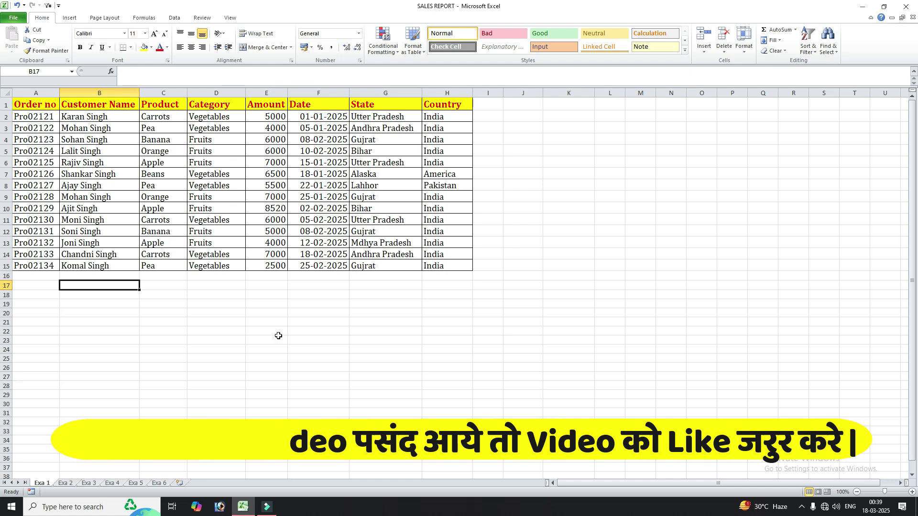
Turn on column filters for the sales table, starting from its State header cell G1.
left_click(568, 208)
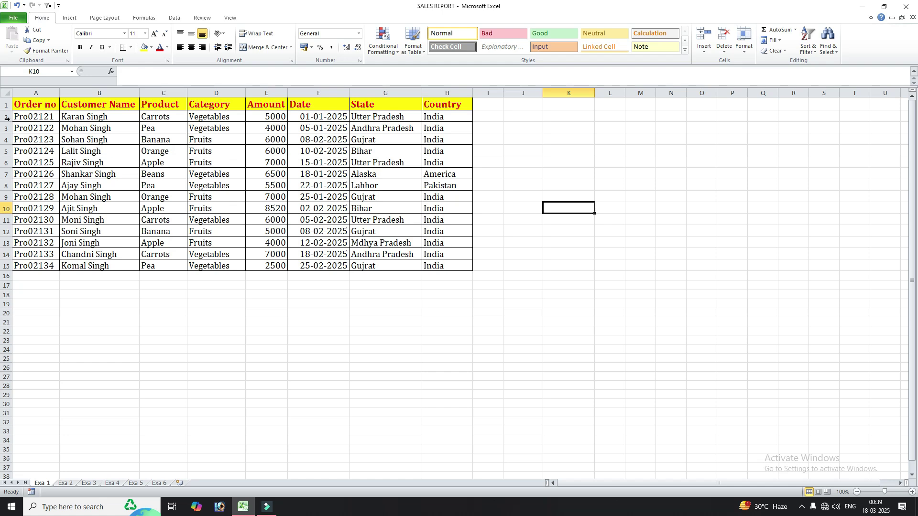
left_click(405, 117)
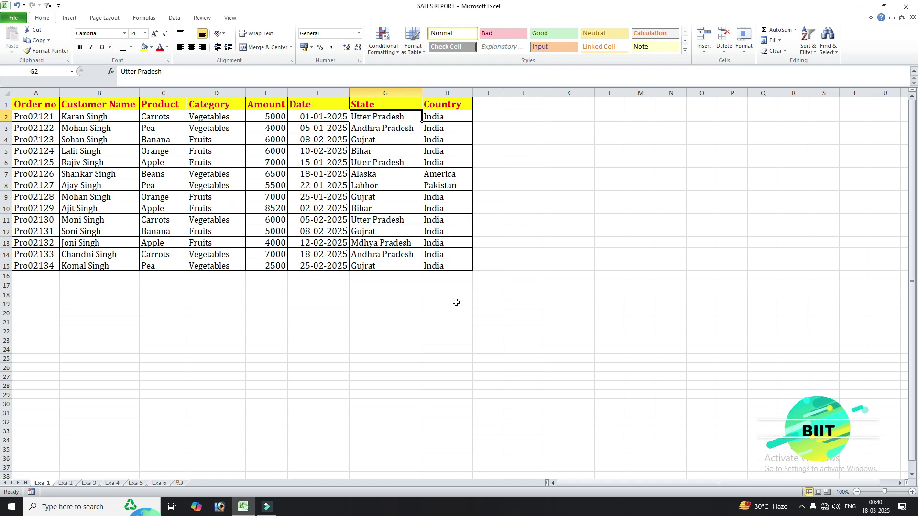
left_click(394, 105)
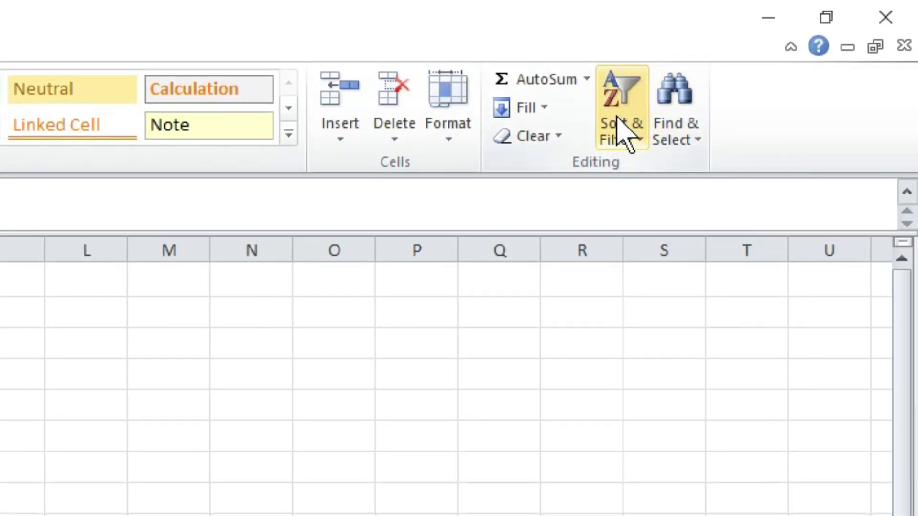
left_click(628, 143)
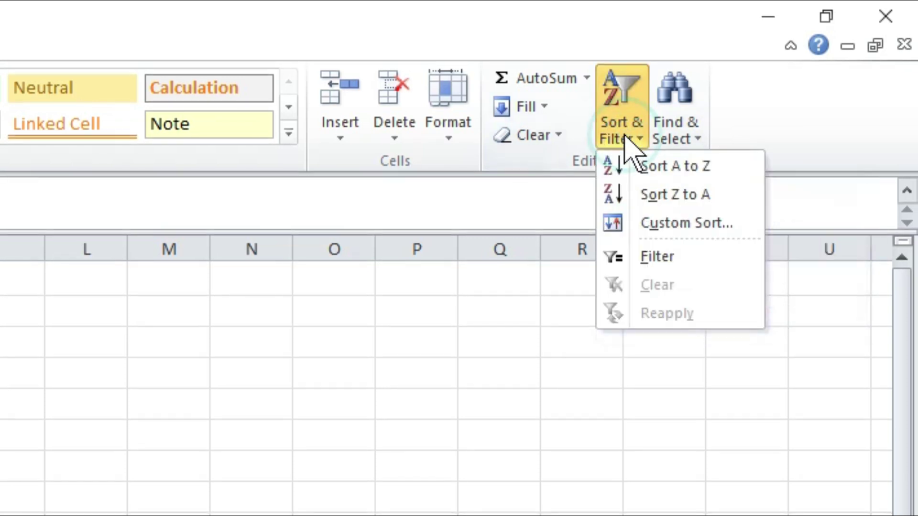
left_click(664, 256)
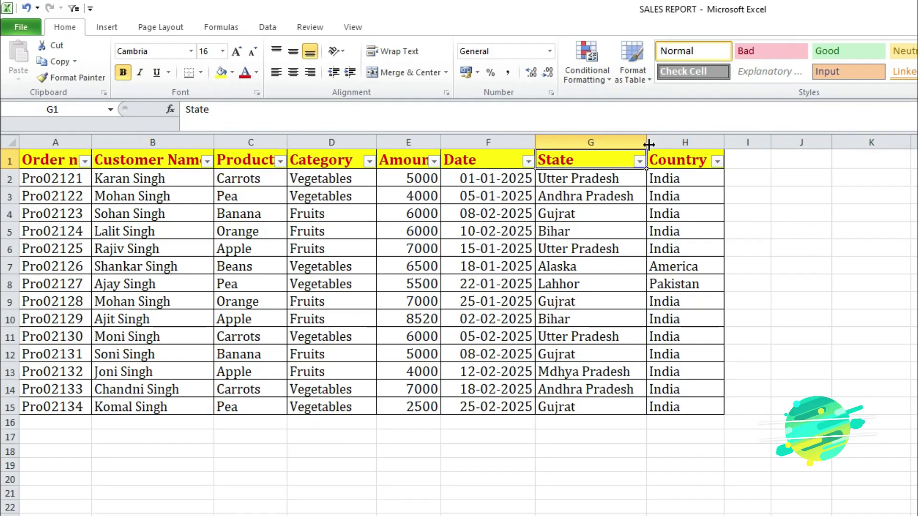
Filter the State column to only Utter Pradesh and select the filtered records with their headers.
left_click(267, 27)
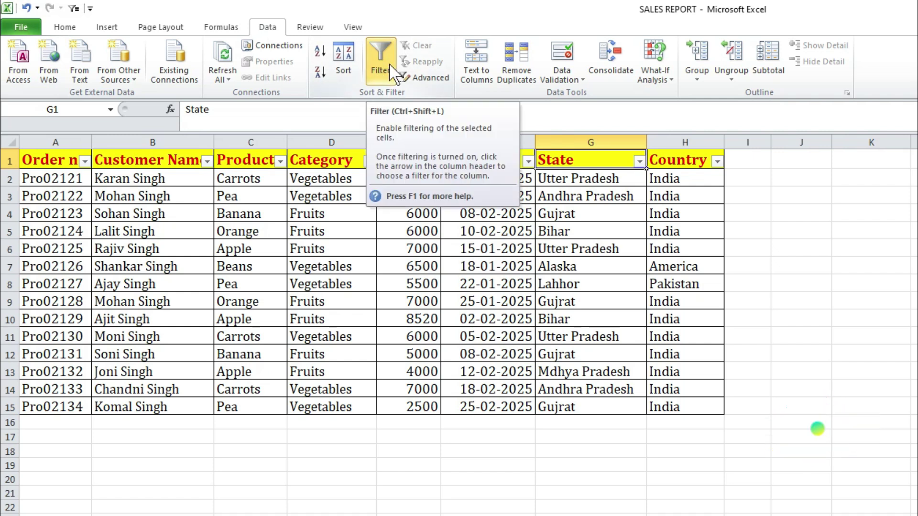
left_click(639, 162)
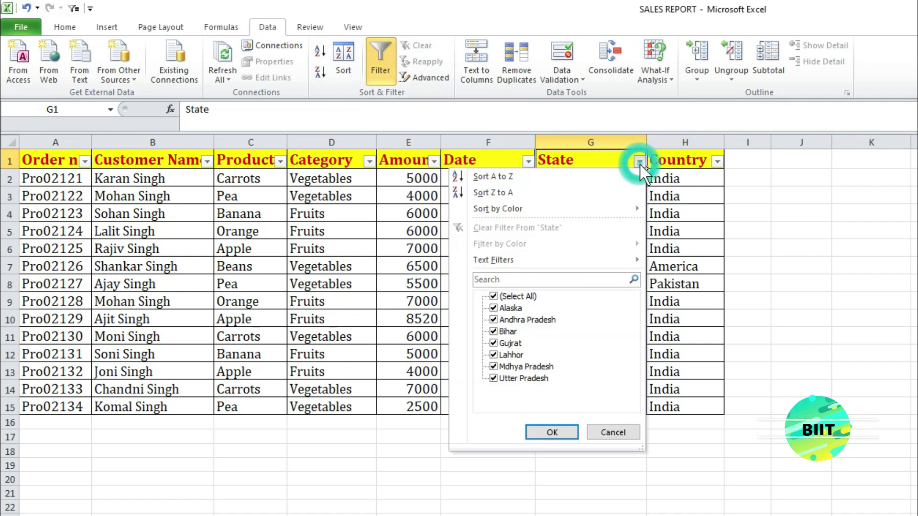
left_click(494, 297)
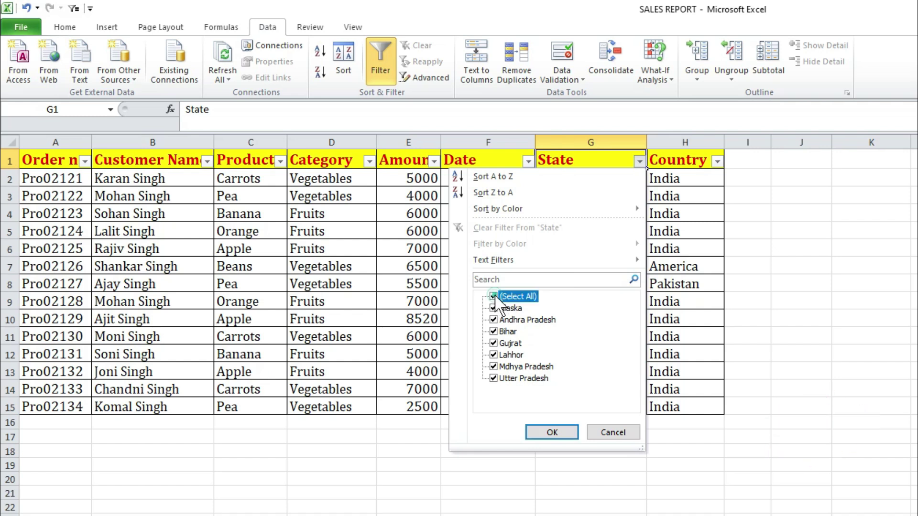
left_click(494, 379)
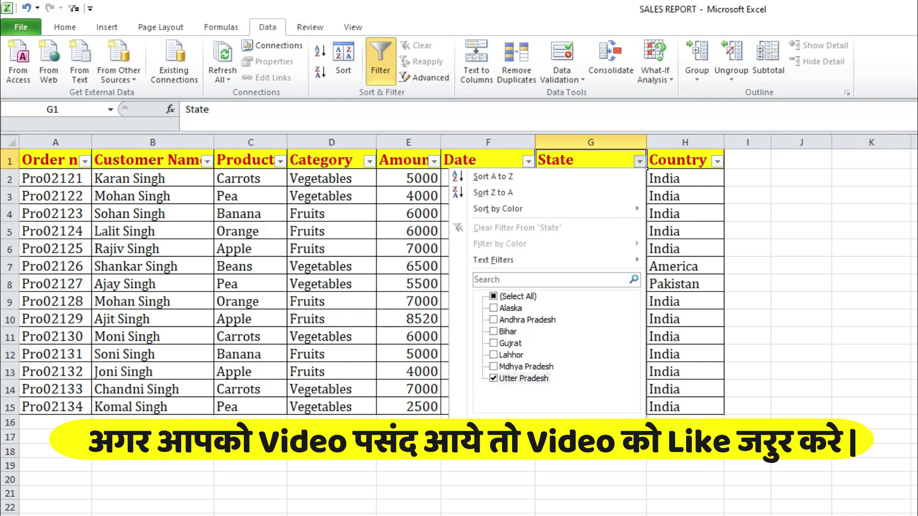
left_click(553, 433)
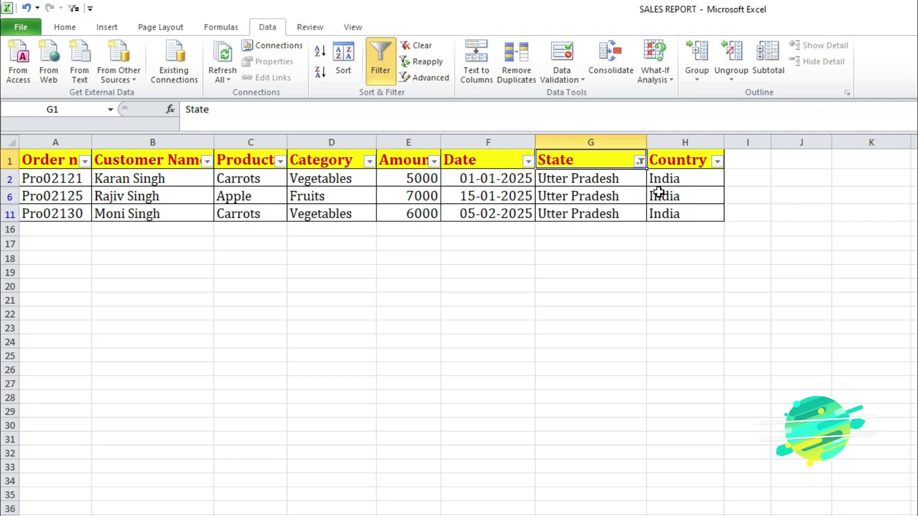
left_click_drag(50, 157, 711, 224)
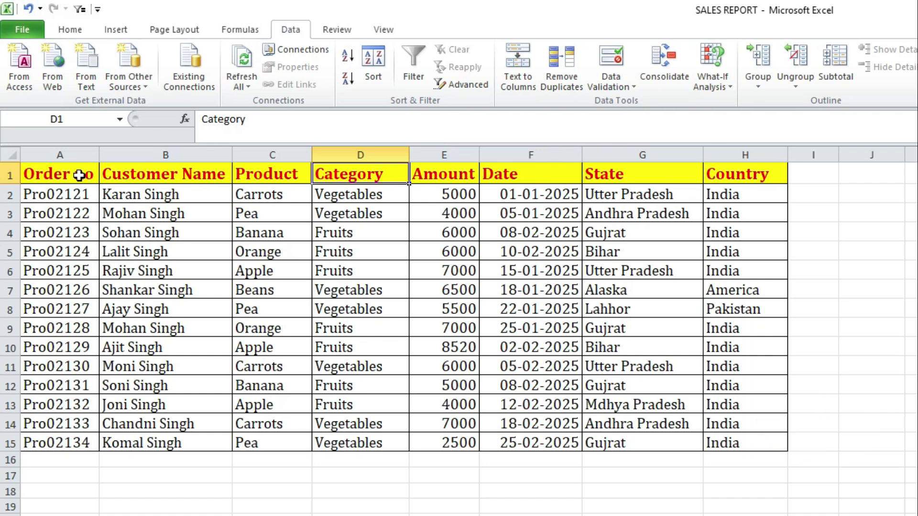
Turn on column filters for the sales table from the Category header cell D1.
left_click_drag(78, 176, 761, 181)
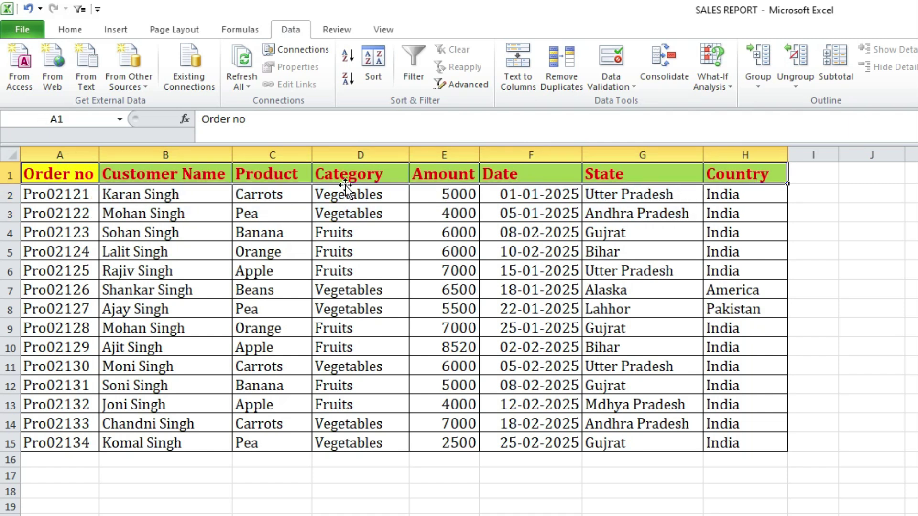
left_click(335, 175)
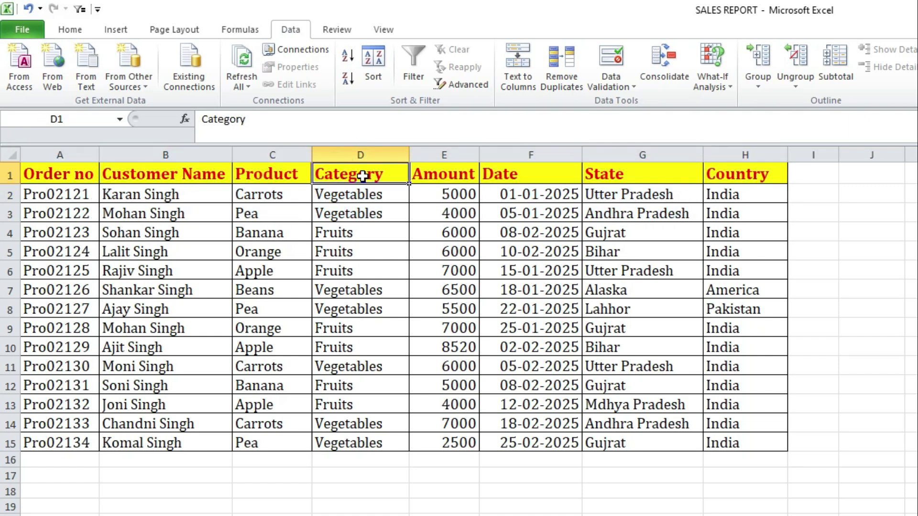
left_click(414, 77)
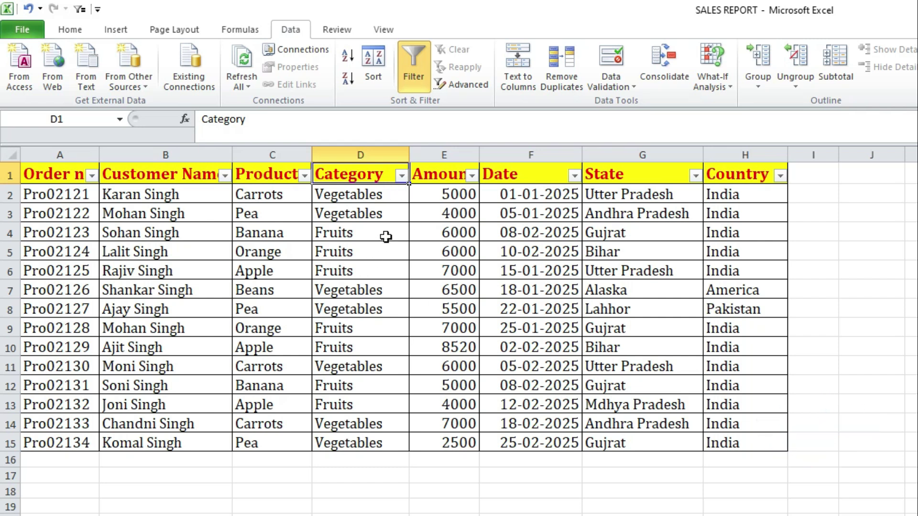
Filter the Category column to show only the Vegetables records.
left_click(402, 176)
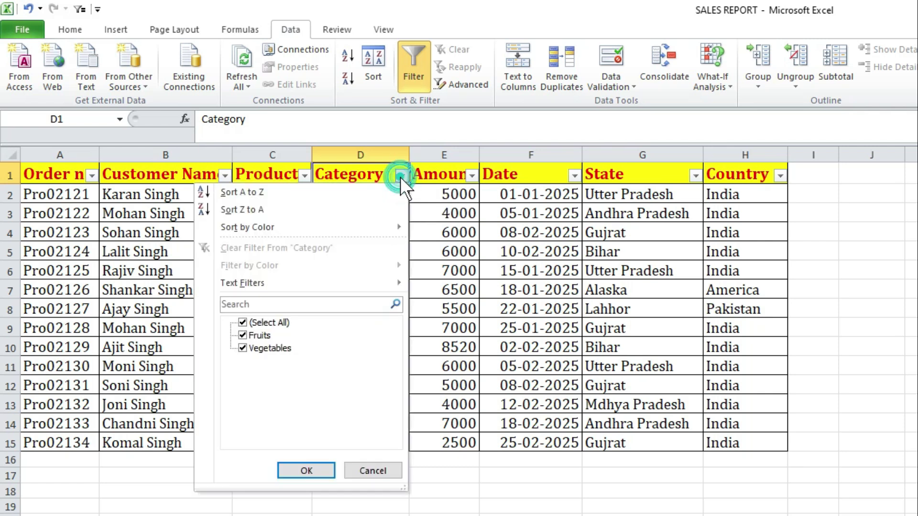
left_click(242, 324)
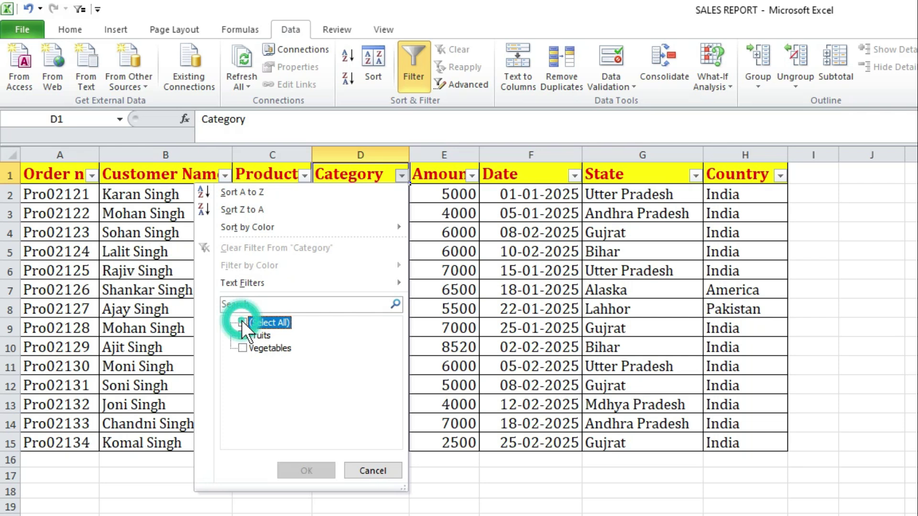
left_click(242, 349)
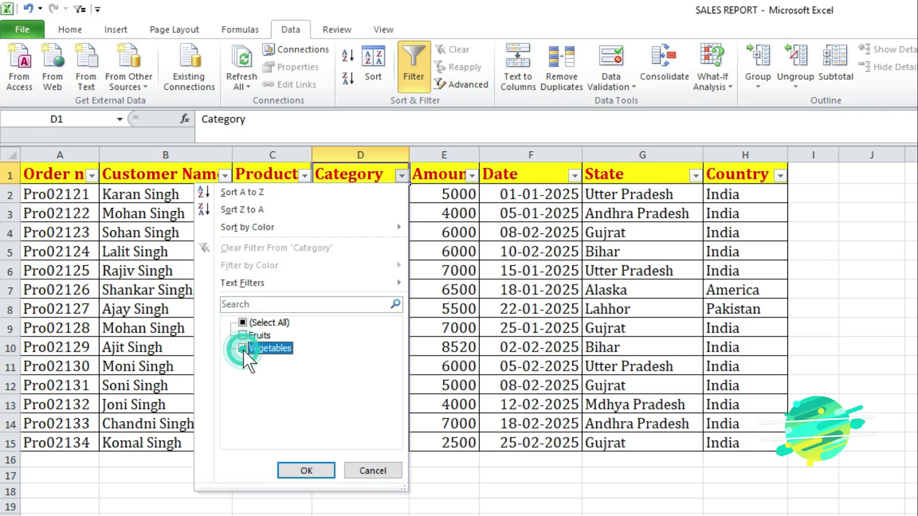
left_click(316, 471)
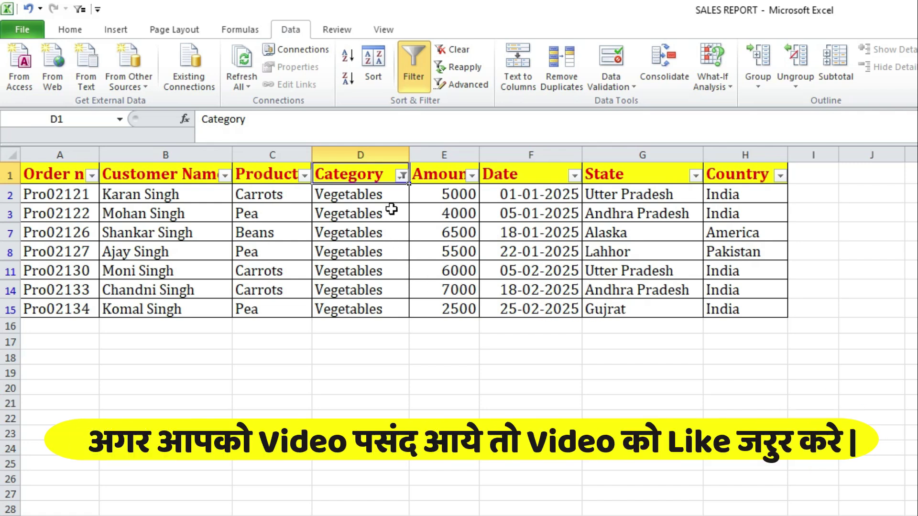
Reset the Category column's filter to include all categories.
left_click(403, 176)
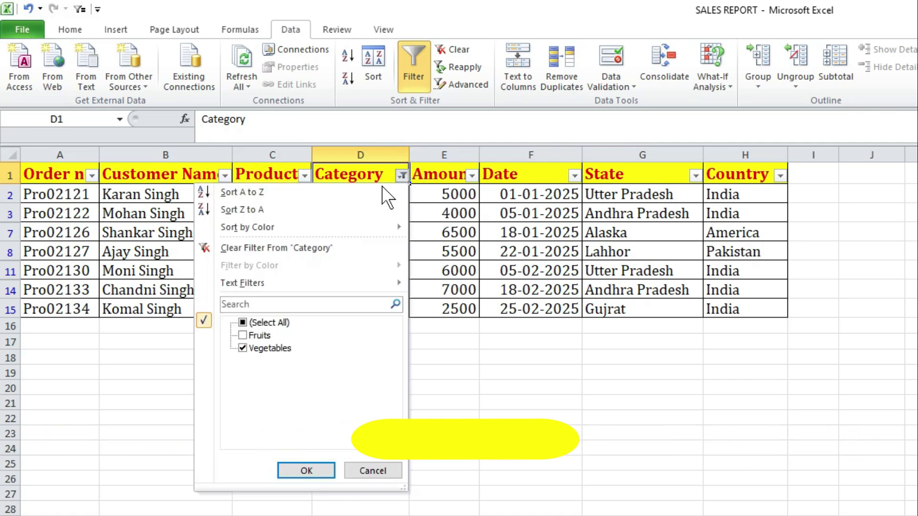
left_click(242, 324)
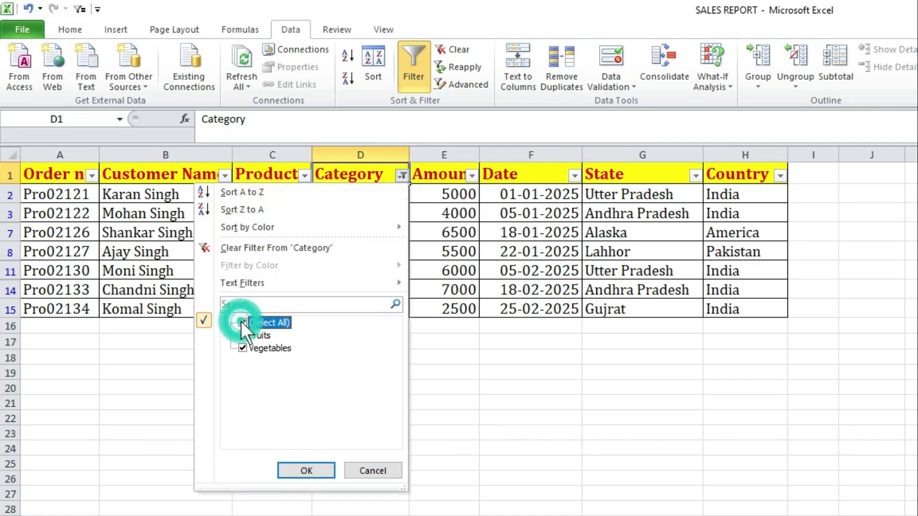
left_click(312, 470)
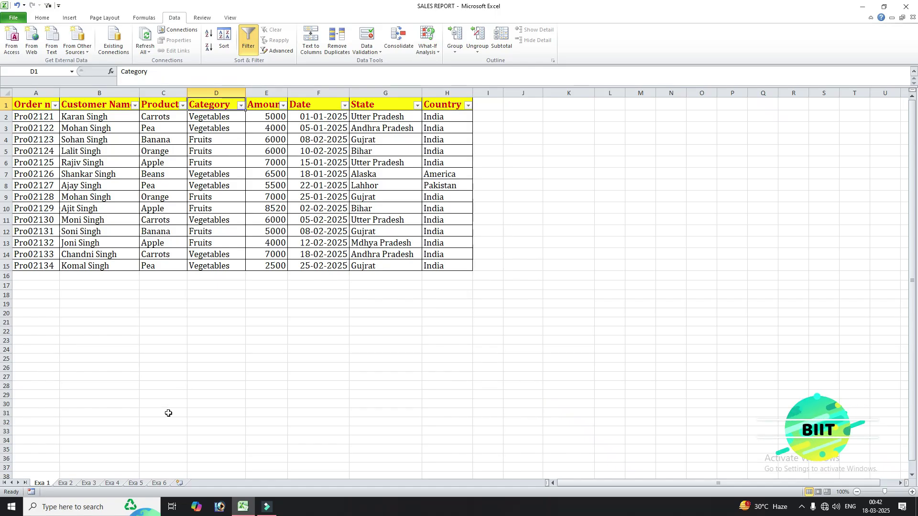
Switch to the Exa 2 sheet and bring its sales table into view from the first column.
left_click(66, 483)
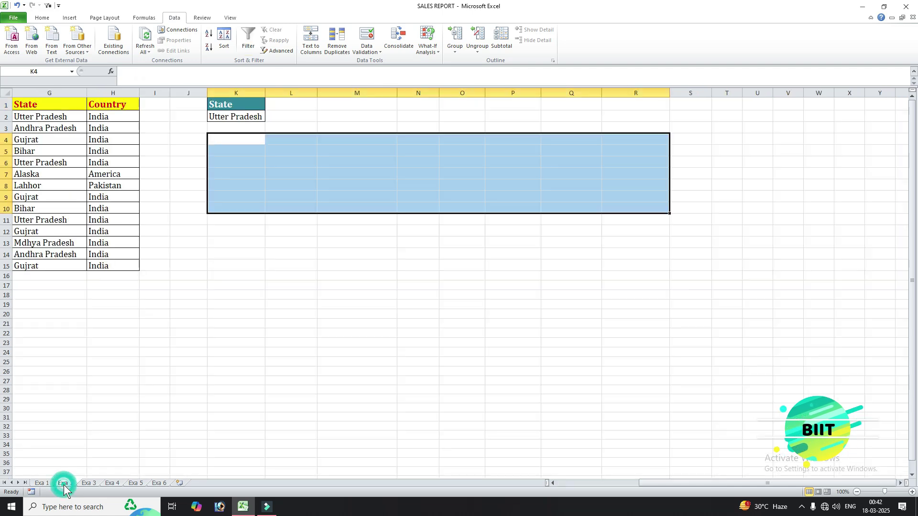
left_click(223, 331)
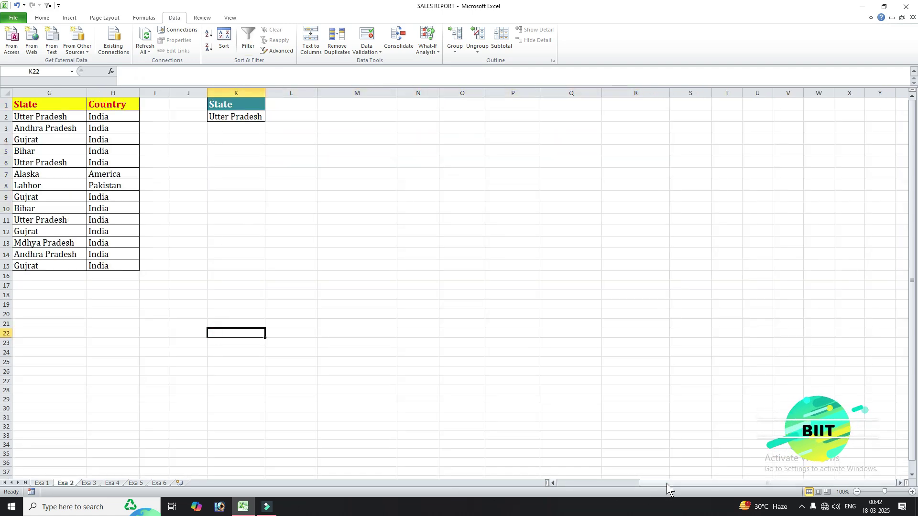
left_click_drag(668, 484, 585, 484)
Examine the sales table, the State criterion in K1:K2 and the empty area beneath it.
left_click_drag(39, 109, 168, 142)
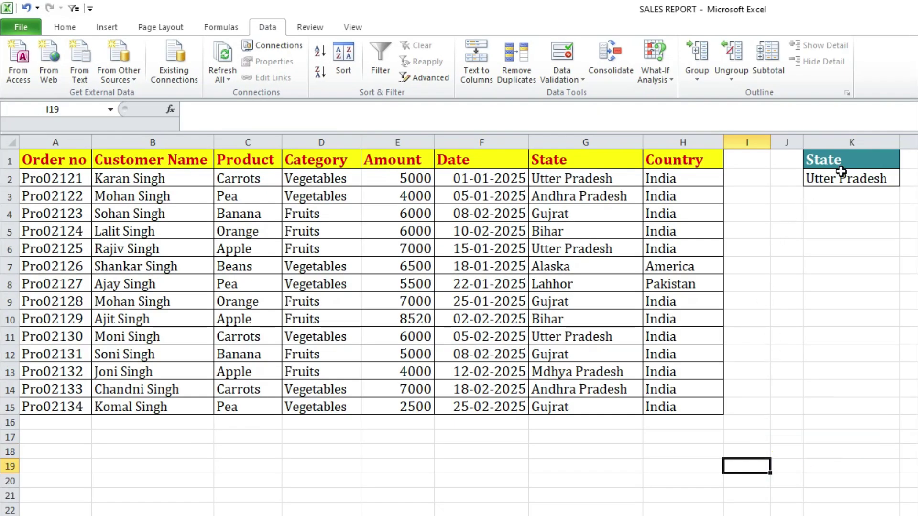
left_click(846, 180)
left_click_drag(786, 283, 911, 283)
left_click(917, 452)
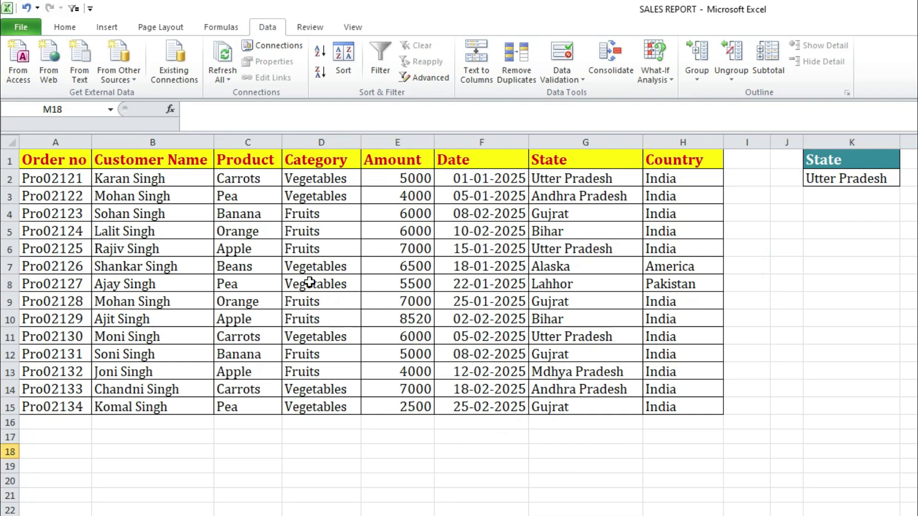
left_click_drag(796, 211, 913, 459)
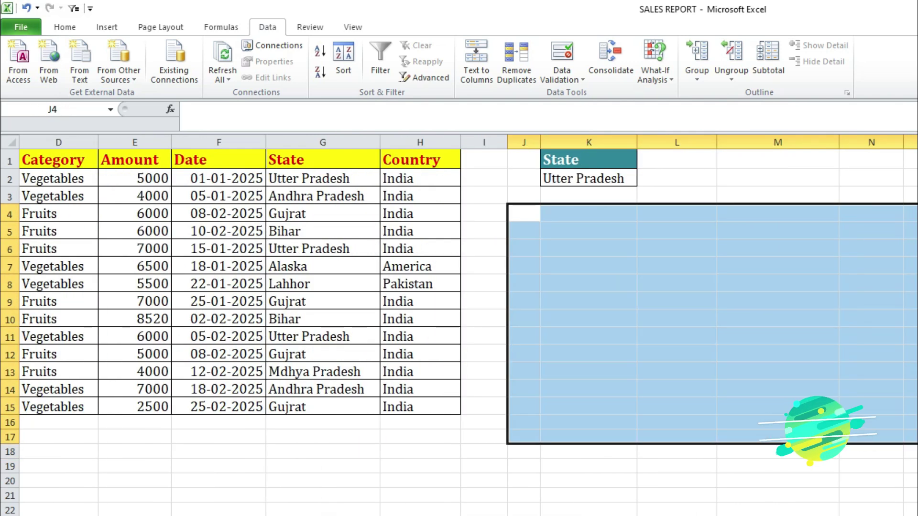
scroll(683, 515, "left", 3)
left_click(683, 515)
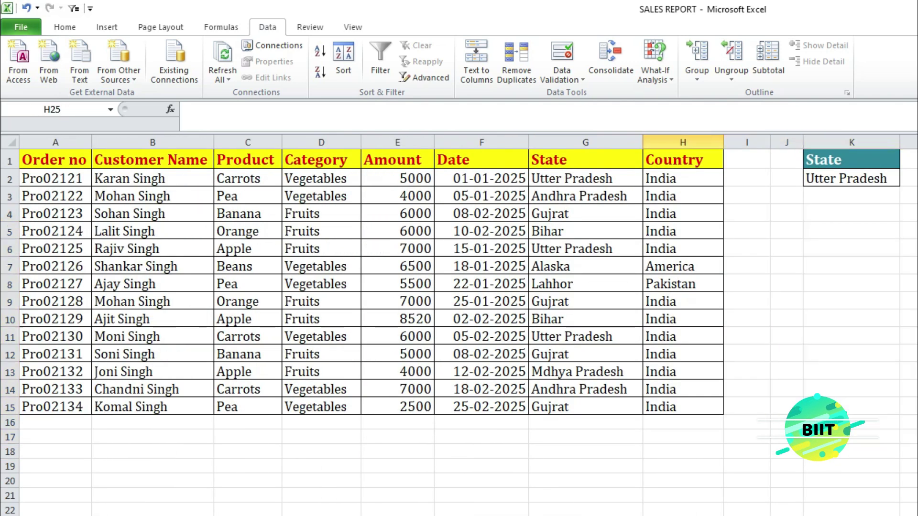
Start an Advanced Filter from cell K4 and set it to copy the results to another location.
left_click(814, 216)
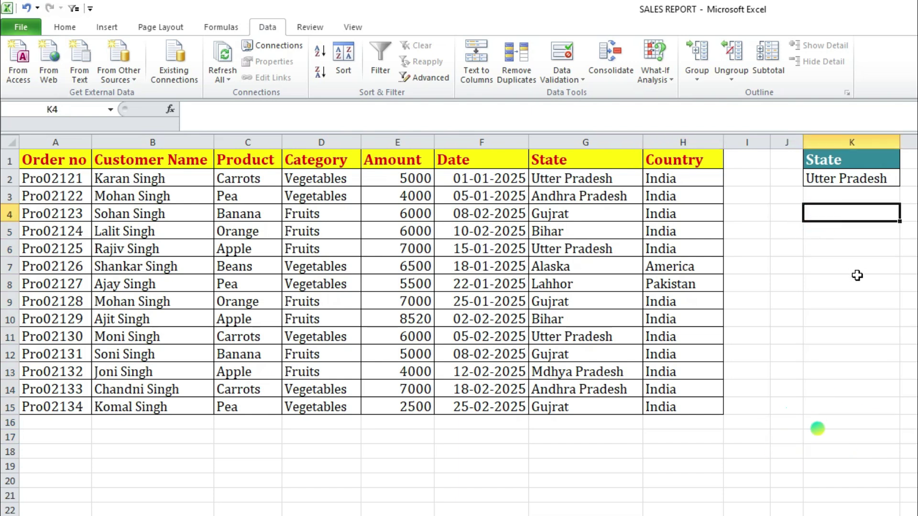
left_click(261, 29)
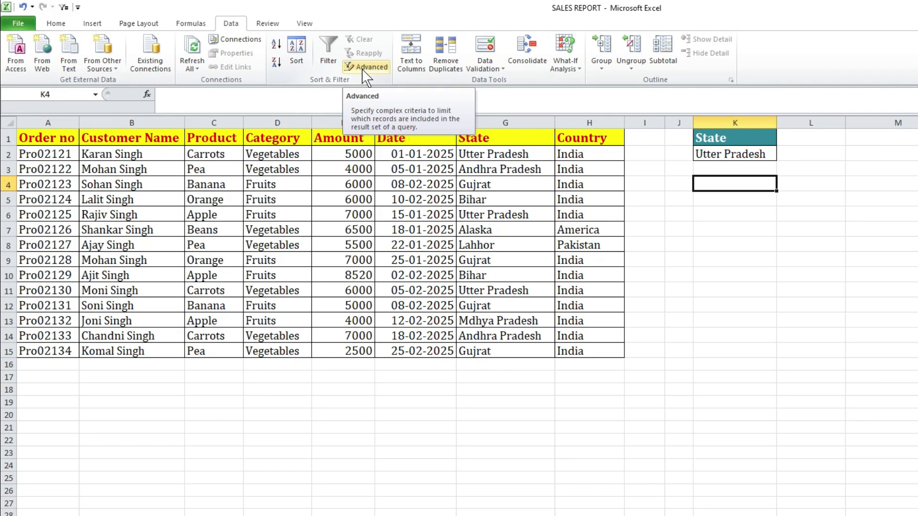
left_click(425, 78)
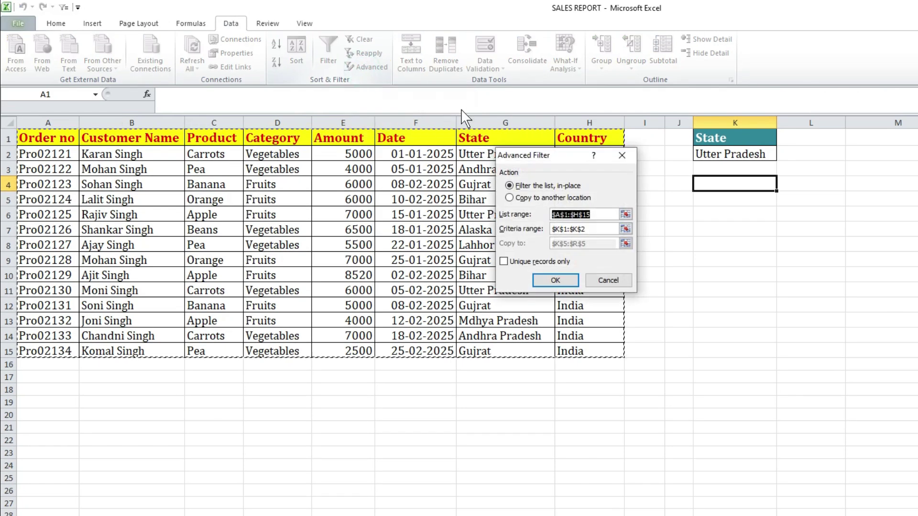
left_click_drag(565, 159, 715, 205)
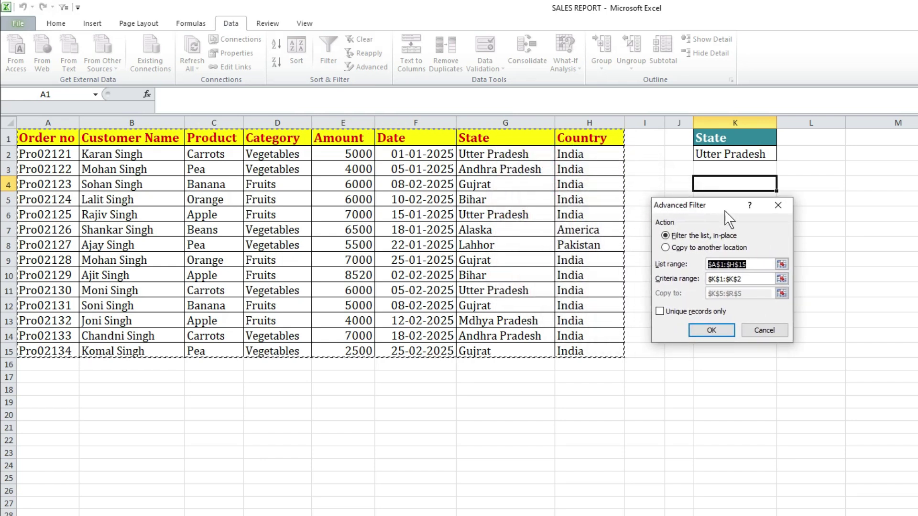
left_click(666, 248)
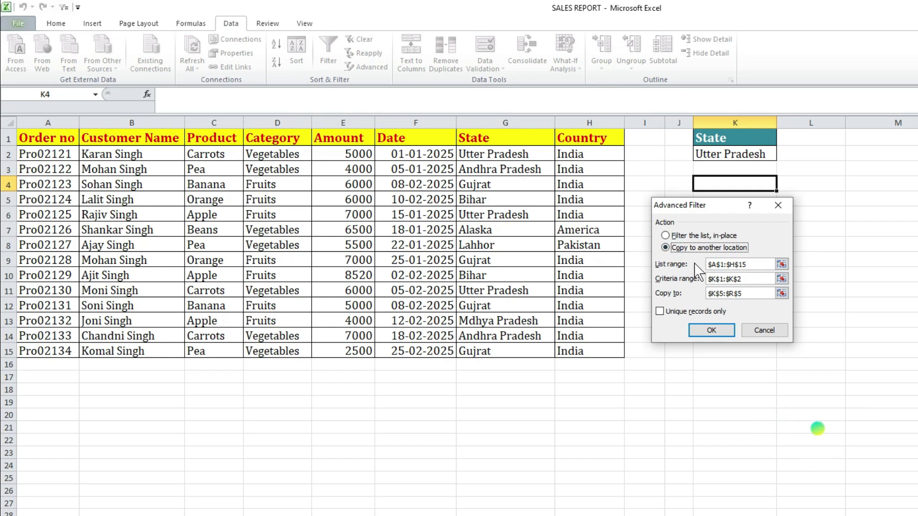
Replace the Advanced Filter's list range with the whole sales table, A1:H15 on Exa 2.
left_click(754, 266)
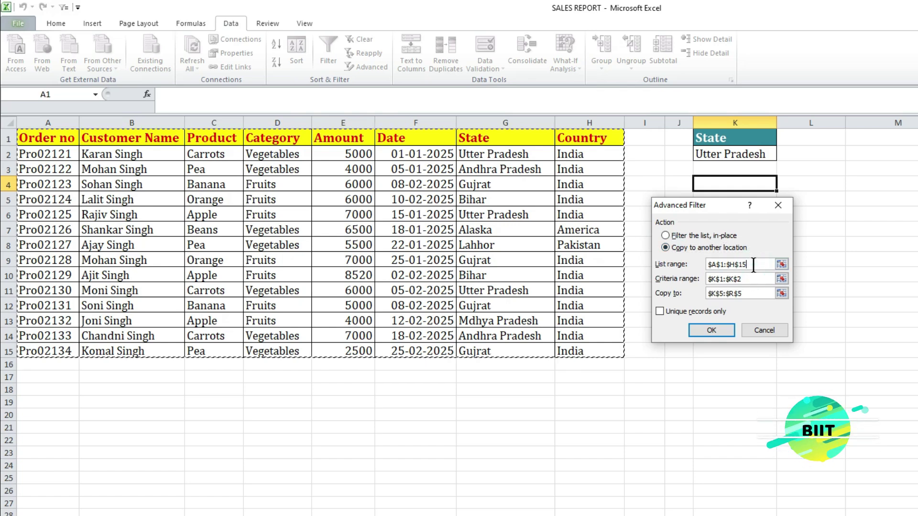
key("BackSpace")
key("BackSpace")
key("BackSpace")
key("BackSpace")
key("BackSpace")
key("BackSpace")
key("BackSpace")
key("BackSpace")
key("BackSpace")
key("BackSpace")
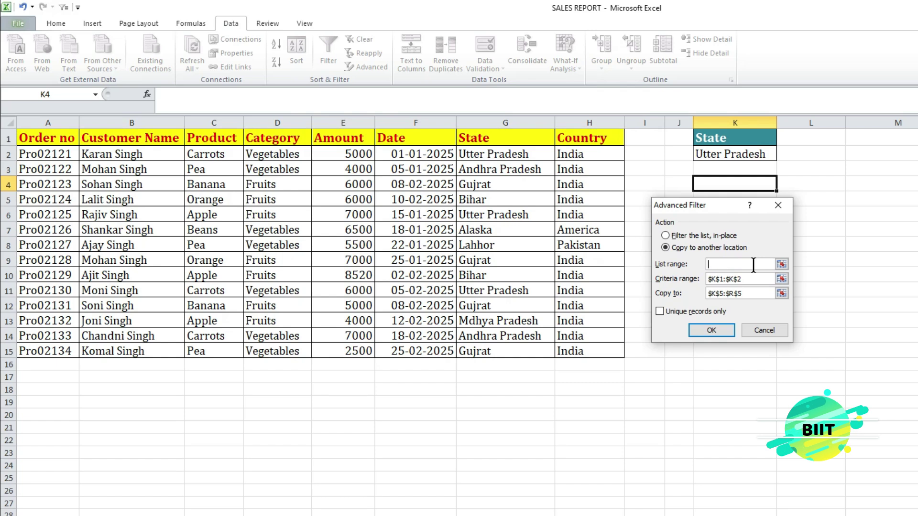
left_click_drag(58, 139, 584, 349)
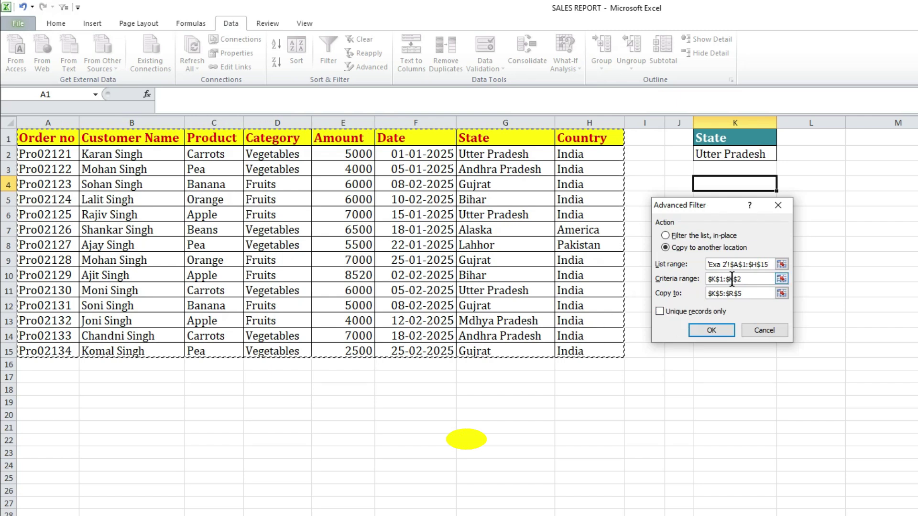
Replace the Advanced Filter's criteria range with the State criterion in K1:K2 on Exa 2.
left_click(747, 281)
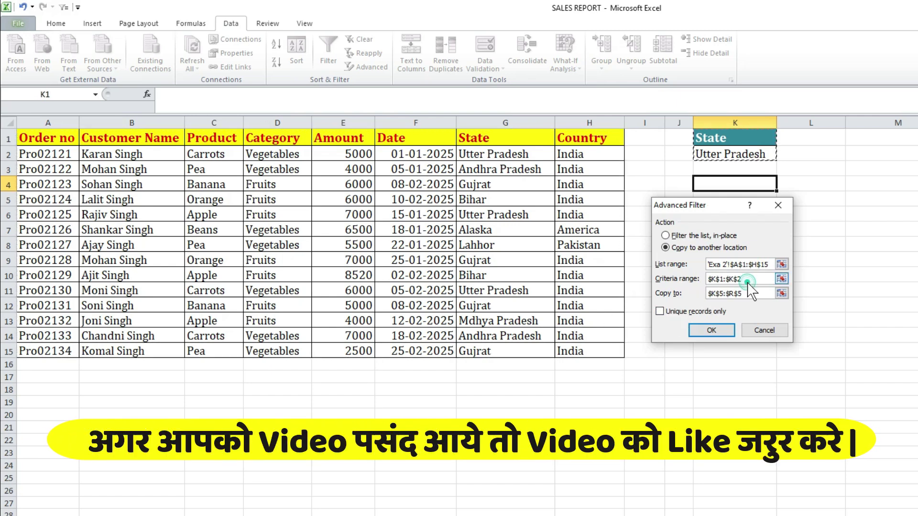
key("BackSpace")
key("BackSpace")
key("BackSpace")
key("BackSpace")
key("BackSpace")
key("BackSpace")
key("BackSpace")
key("BackSpace")
key("BackSpace")
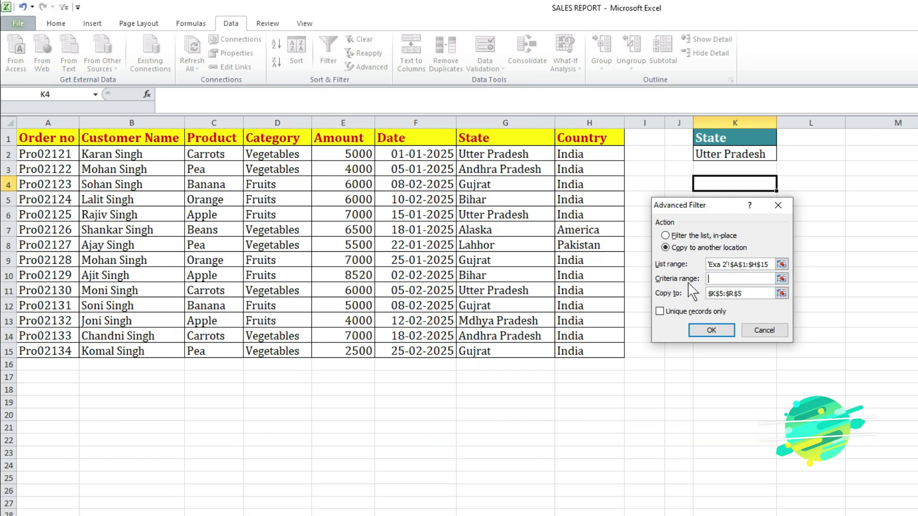
left_click_drag(723, 137, 744, 155)
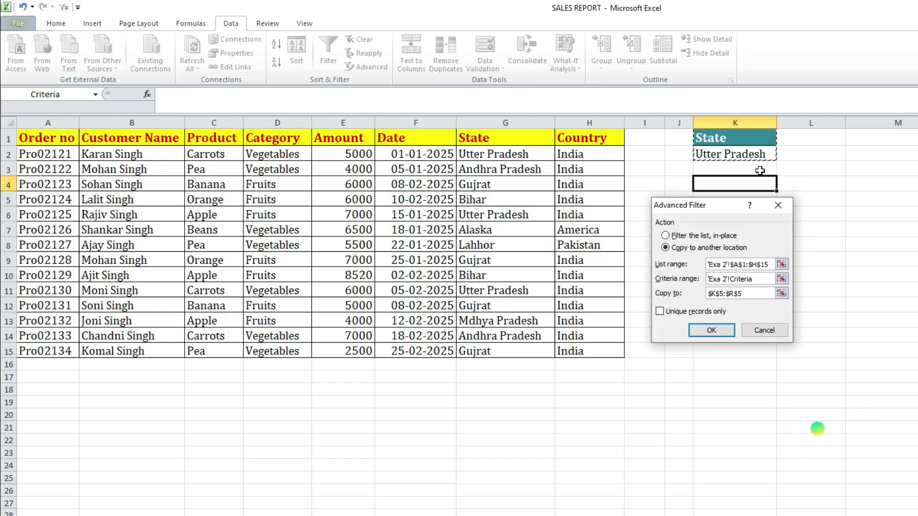
Run the Advanced Filter with its output at K4, and fit the copied Customer Name and Category columns to their contents.
left_click(752, 294)
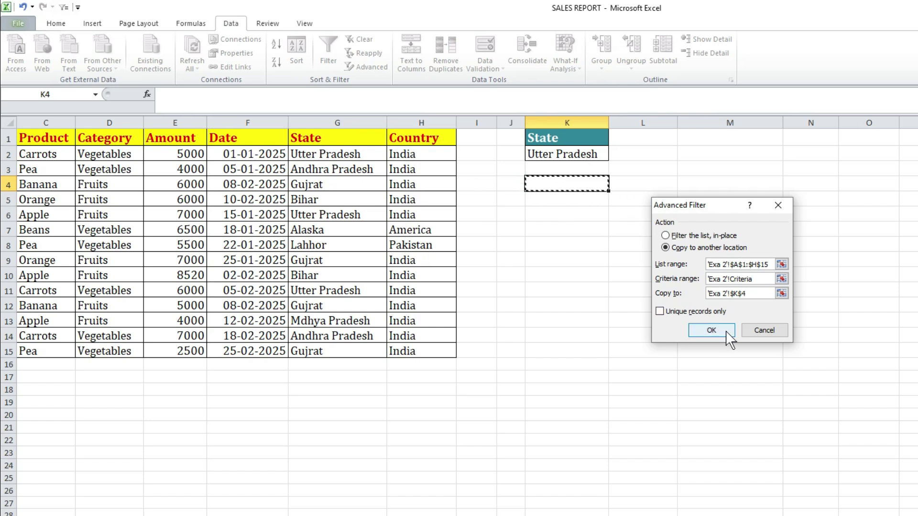
left_click(712, 329)
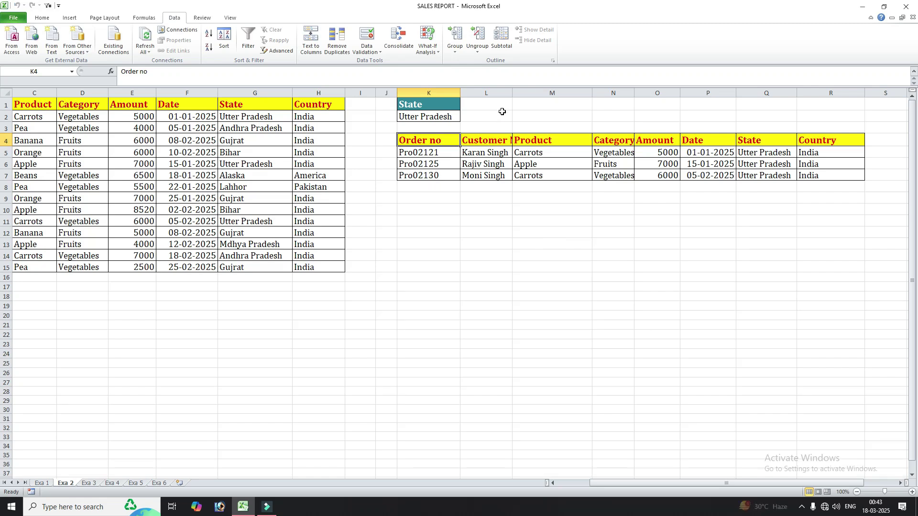
double_click(514, 94)
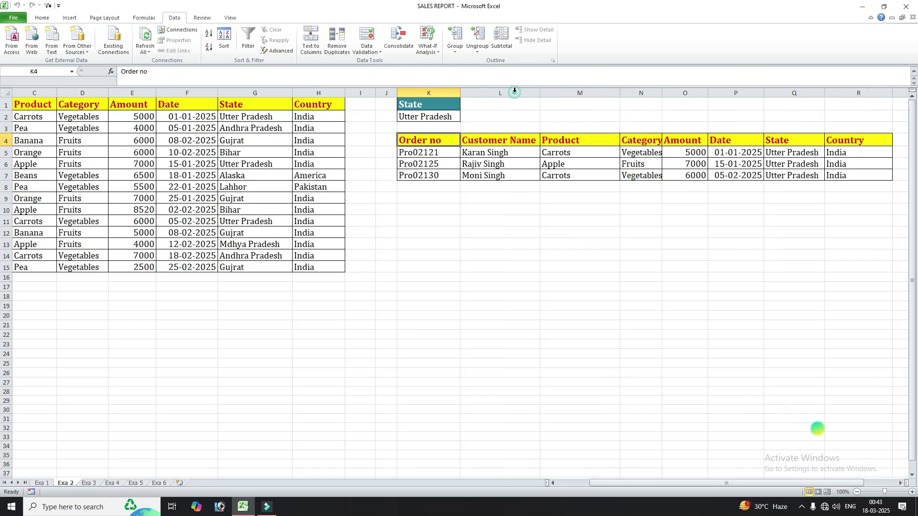
double_click(663, 93)
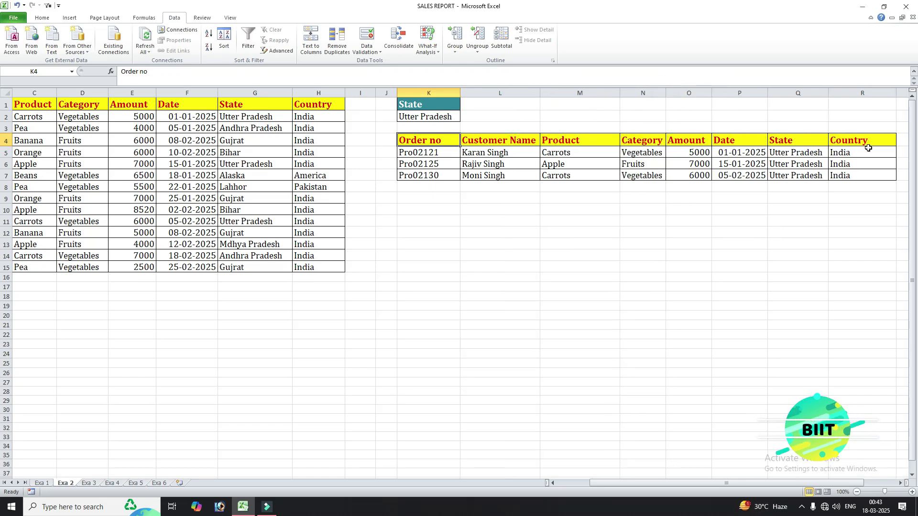
left_click_drag(388, 129, 861, 186)
left_click_drag(672, 481, 557, 478)
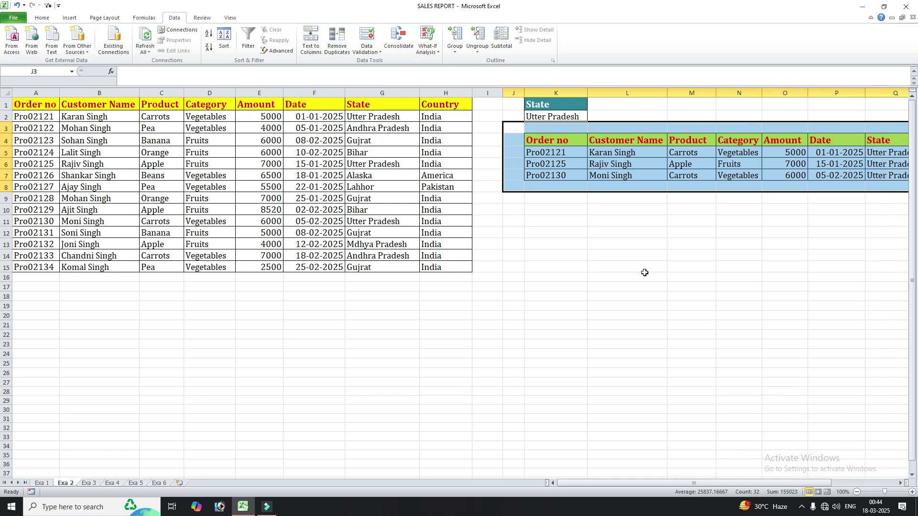
Switch to the Exa 3 sheet and bring its sales table into view from the first column.
left_click(89, 484)
left_click(440, 286)
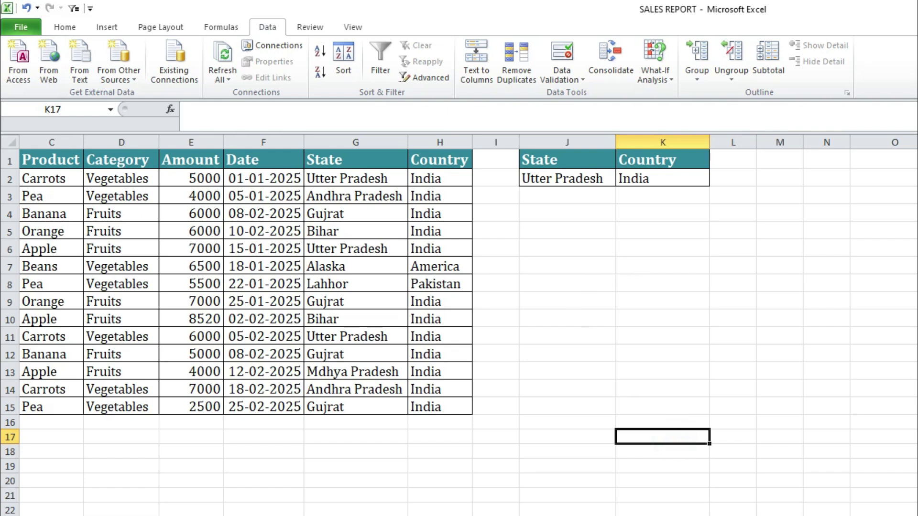
scroll(690, 507, "left", 2)
Examine the State and Country criteria in J1:K2 and the sales table they apply to on Exa 3.
left_click_drag(720, 157, 836, 178)
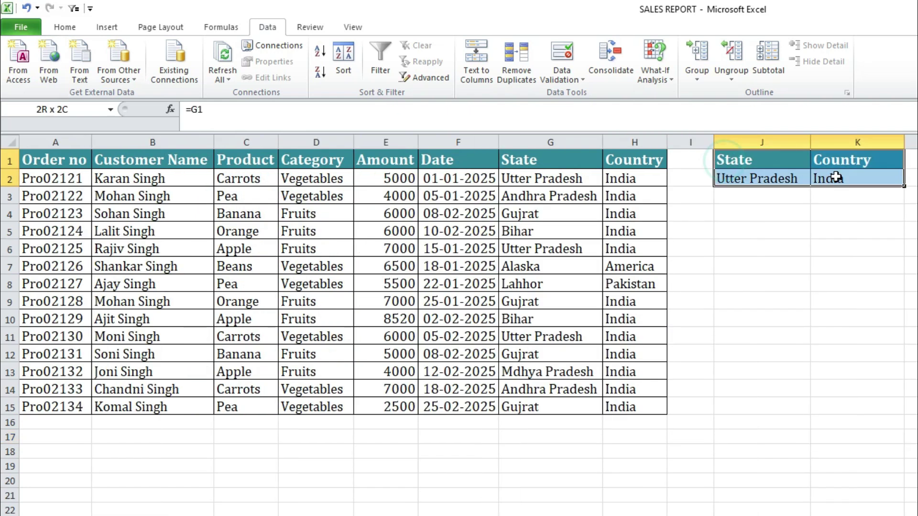
left_click(743, 197)
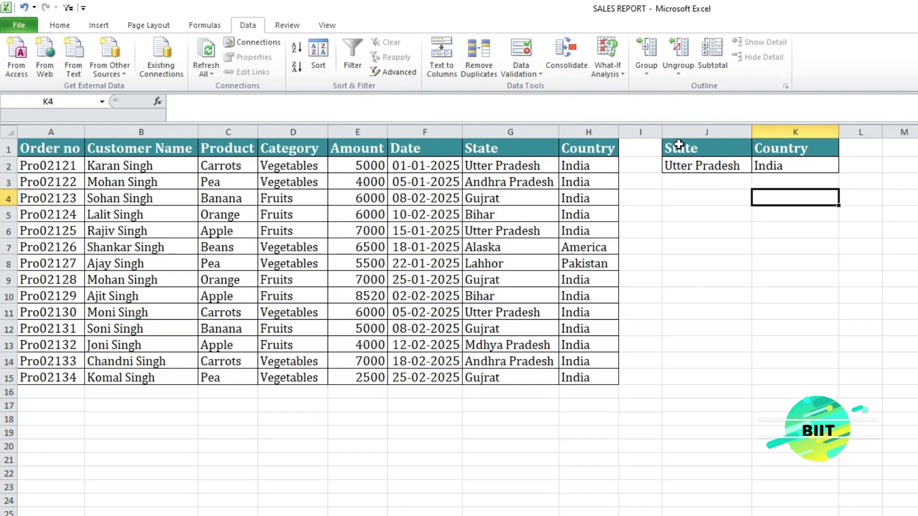
left_click(733, 156)
left_click(803, 146)
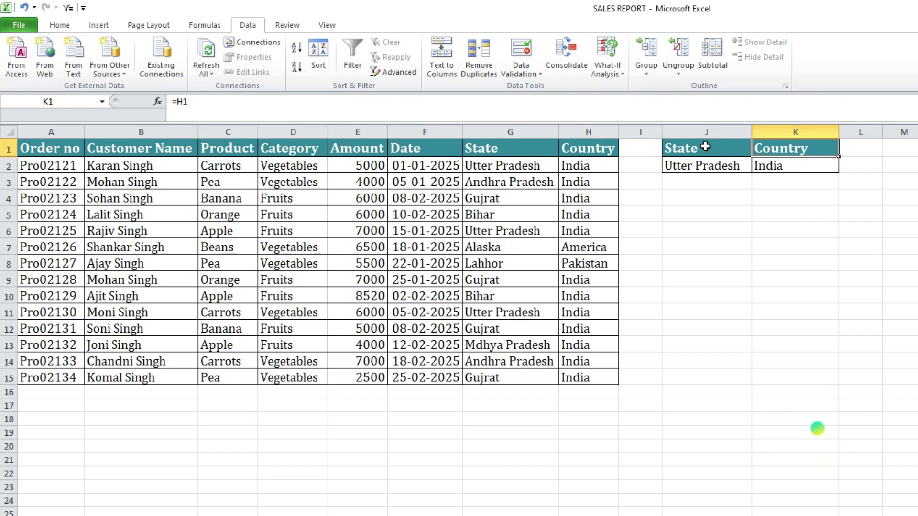
left_click(717, 168)
left_click(771, 170)
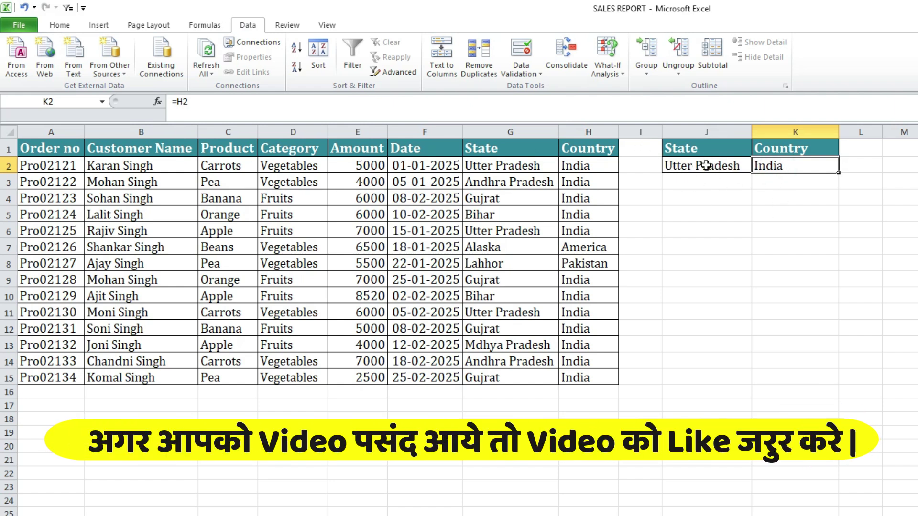
left_click(698, 201)
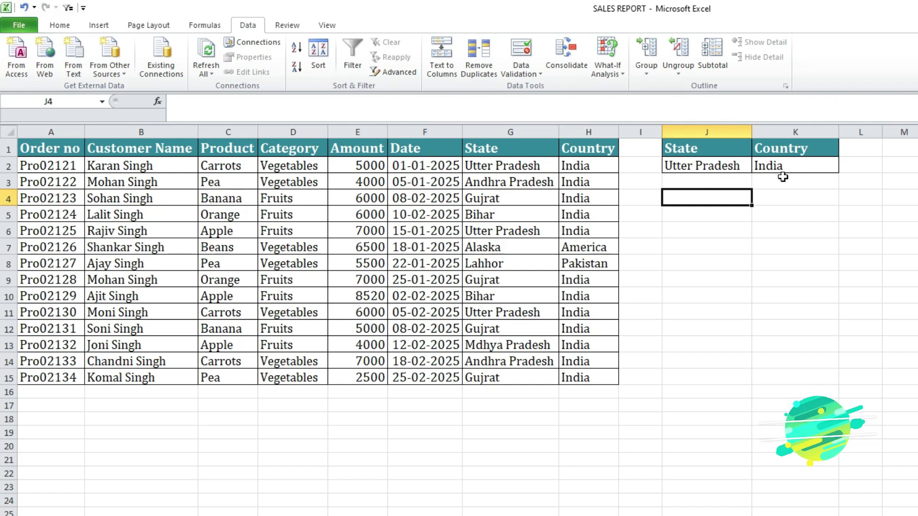
left_click(689, 165)
left_click_drag(689, 165, 772, 168)
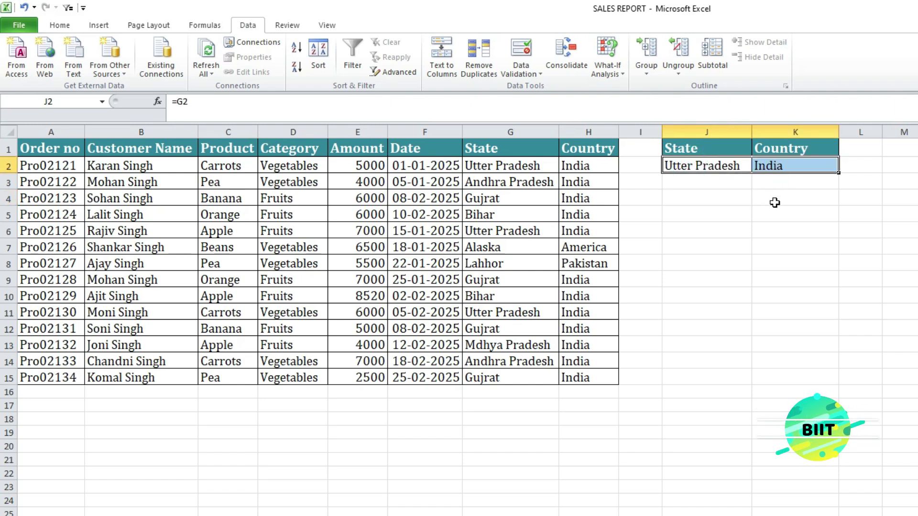
left_click_drag(41, 146, 565, 377)
left_click(759, 297)
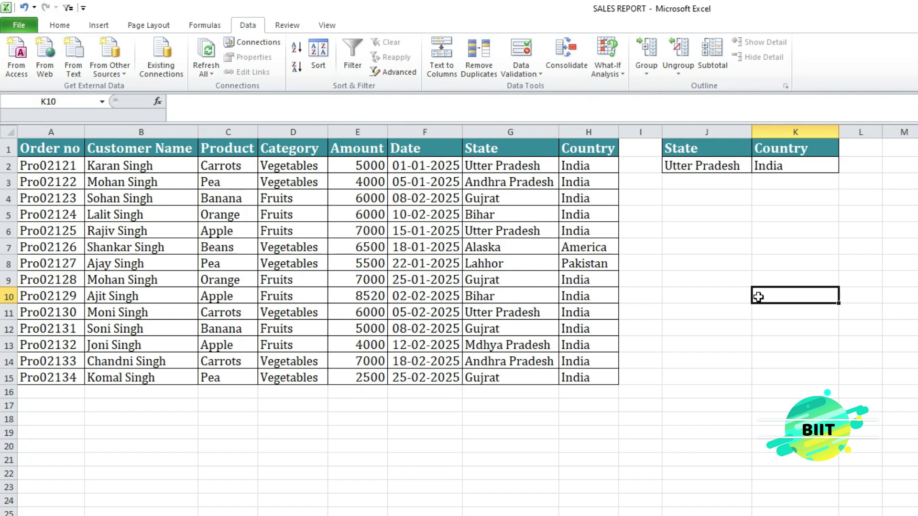
Start an Advanced Filter from cell J5 and set it to copy the results to another location.
left_click(696, 219)
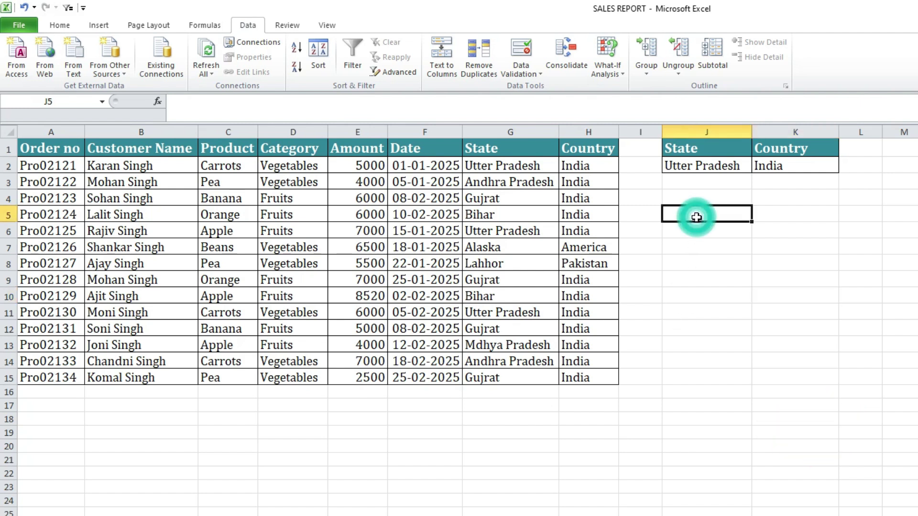
left_click(396, 73)
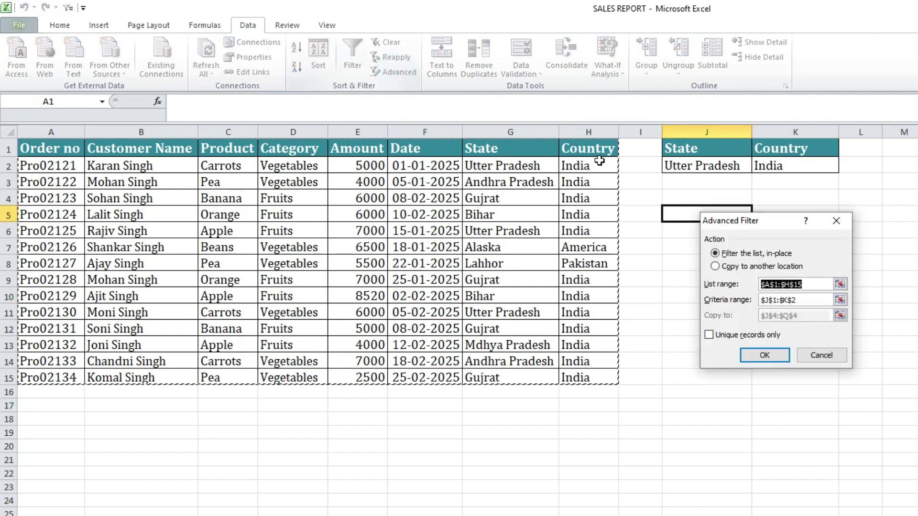
left_click_drag(779, 223, 761, 168)
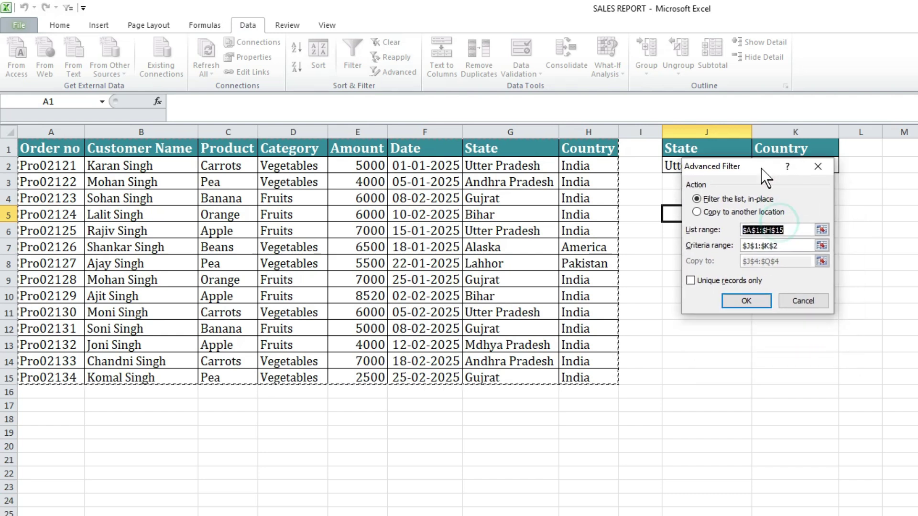
left_click(698, 211)
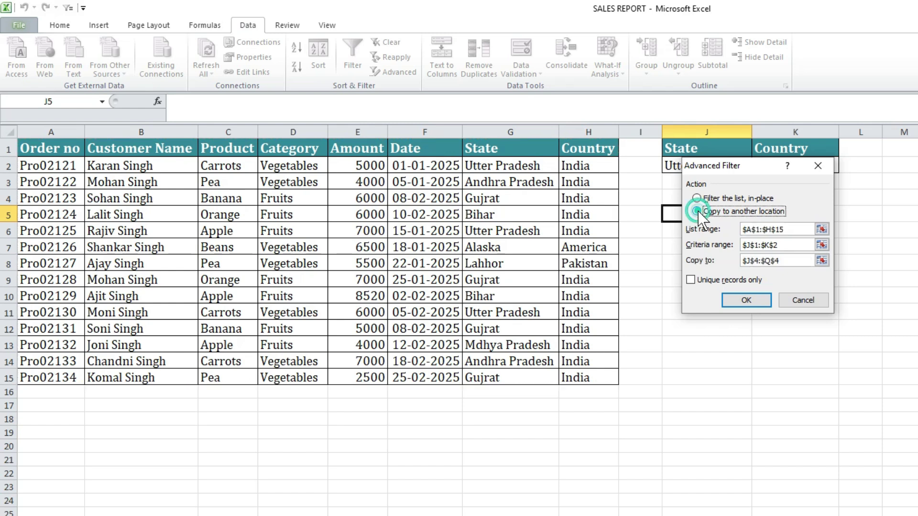
Replace the Advanced Filter's list range with the whole sales table, A1:H15 on Exa 3.
left_click(803, 229)
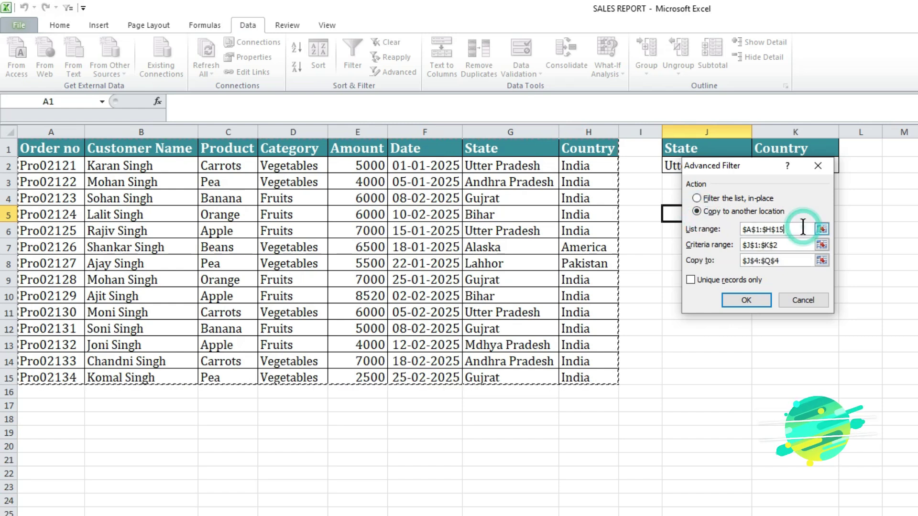
key("BackSpace")
key("BackSpace")
key("BackSpace")
key("BackSpace")
key("BackSpace")
key("BackSpace")
key("BackSpace")
key("BackSpace")
key("BackSpace")
key("BackSpace")
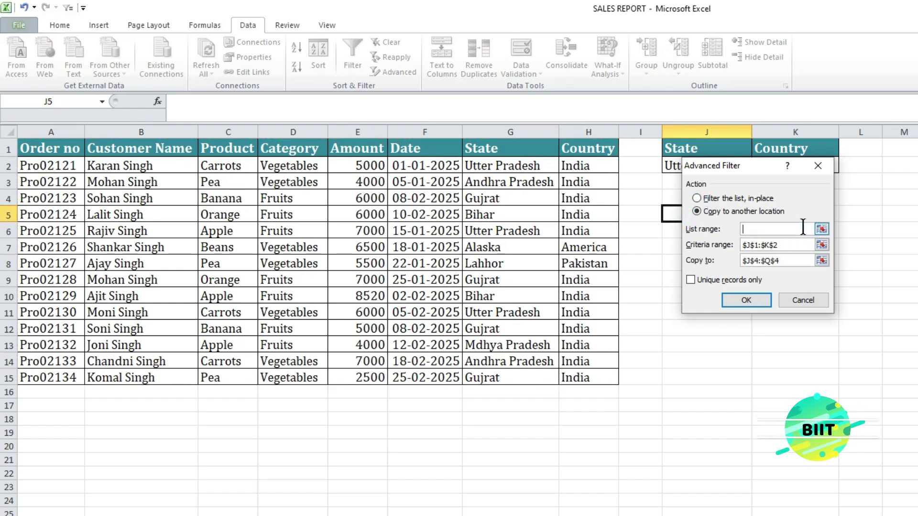
left_click_drag(29, 150, 590, 375)
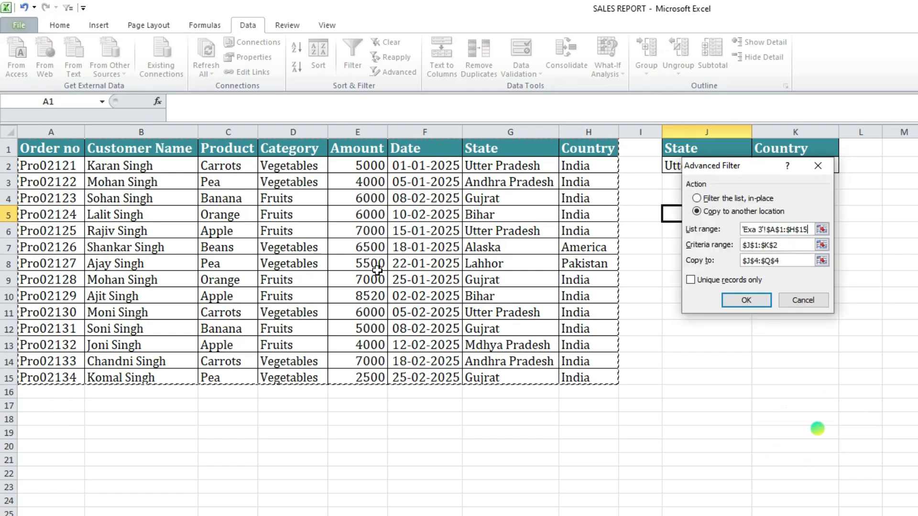
left_click_drag(31, 156, 600, 380)
Replace the Advanced Filter's criteria range with the State and Country criteria in J1:K2 on Exa 3.
left_click(786, 246)
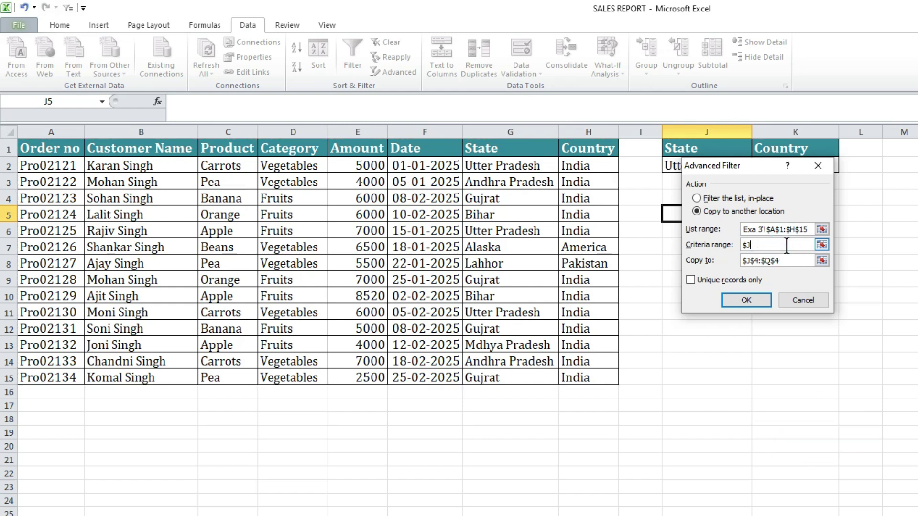
left_click_drag(754, 168, 750, 191)
left_click_drag(691, 146, 810, 164)
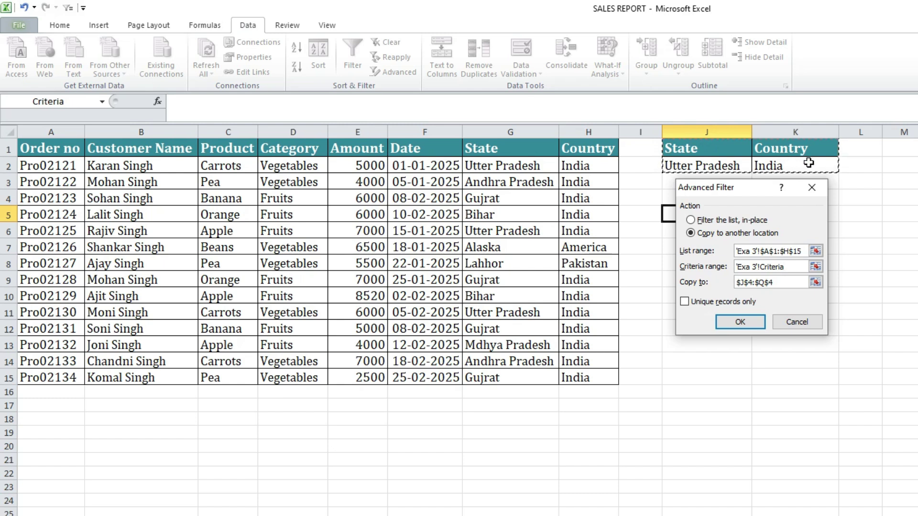
Set the Advanced Filter's copy destination to cell J4 on Exa 3 and run the filter.
left_click(786, 284)
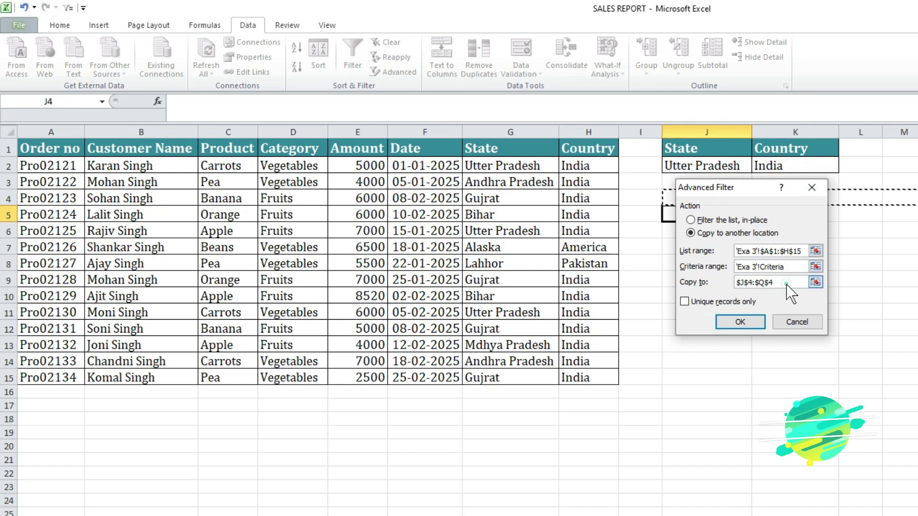
key("BackSpace")
key("BackSpace")
key("BackSpace")
key("BackSpace")
key("BackSpace")
key("BackSpace")
left_click_drag(744, 188, 741, 263)
left_click(681, 200)
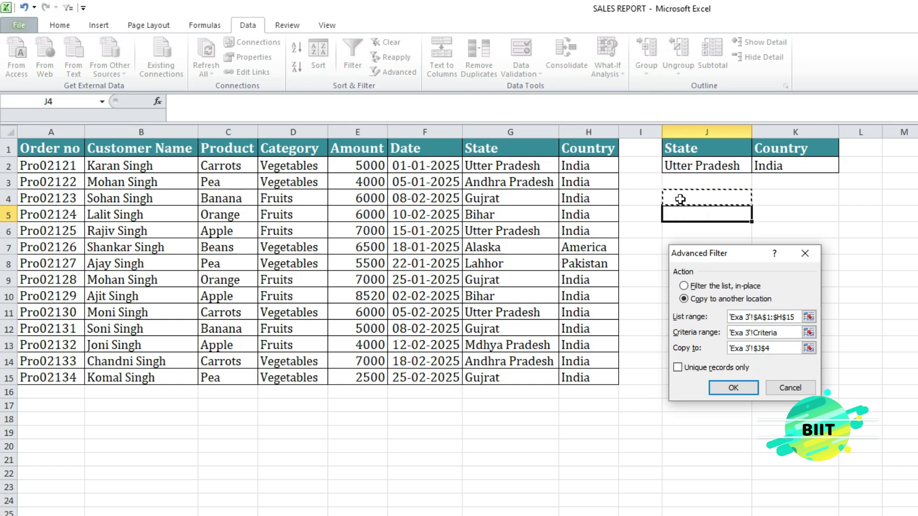
left_click(735, 389)
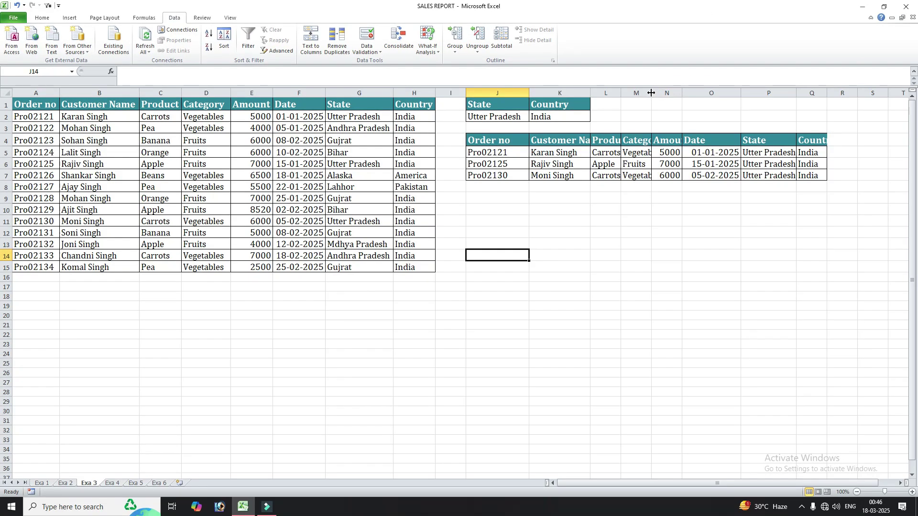
Widen the Product, Category and State columns of the copied records so their contents fit.
double_click(651, 93)
left_click_drag(621, 93, 638, 102)
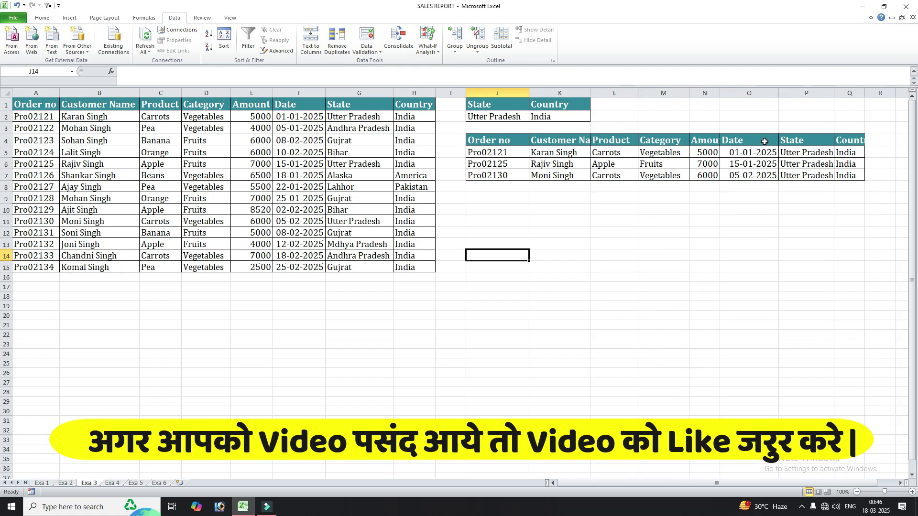
double_click(835, 93)
left_click(742, 238)
Compare the State and Country criteria in J2:K2 with the State and Country columns of the copied records.
left_click(487, 118)
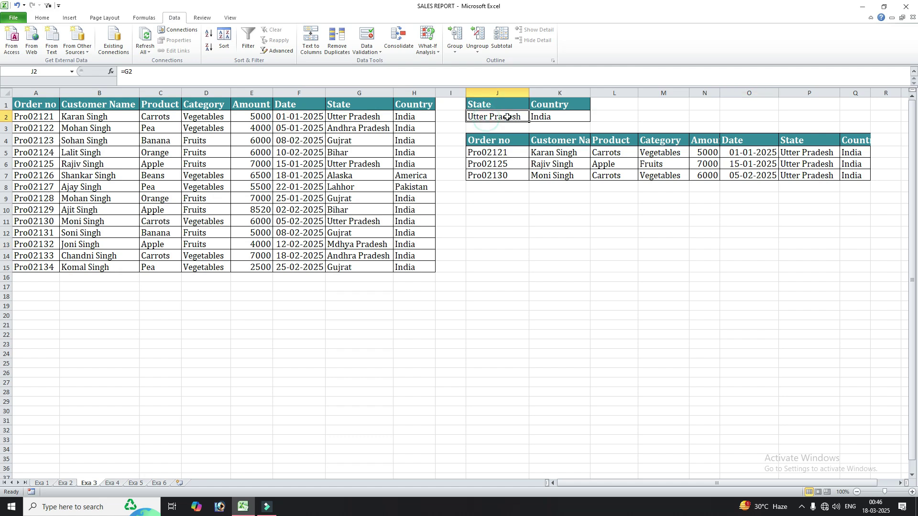
left_click_drag(813, 150, 813, 173)
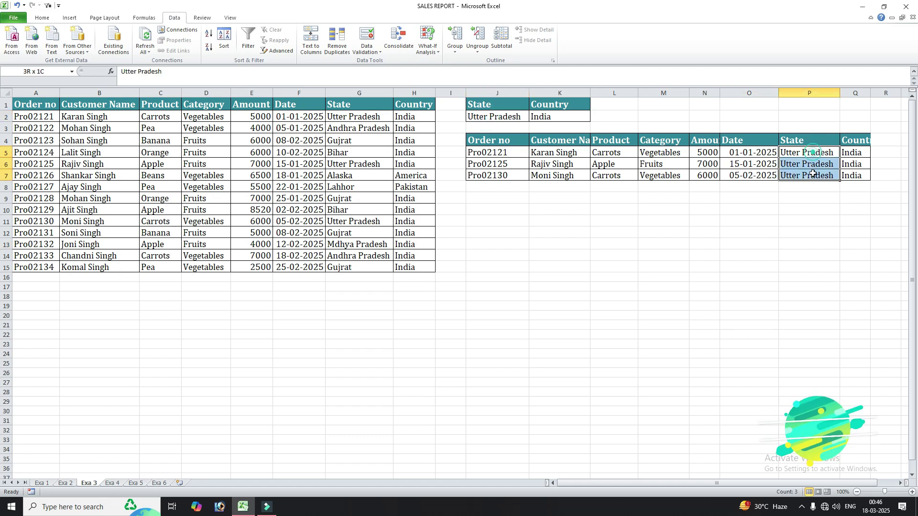
left_click(550, 117)
left_click_drag(855, 152, 855, 176)
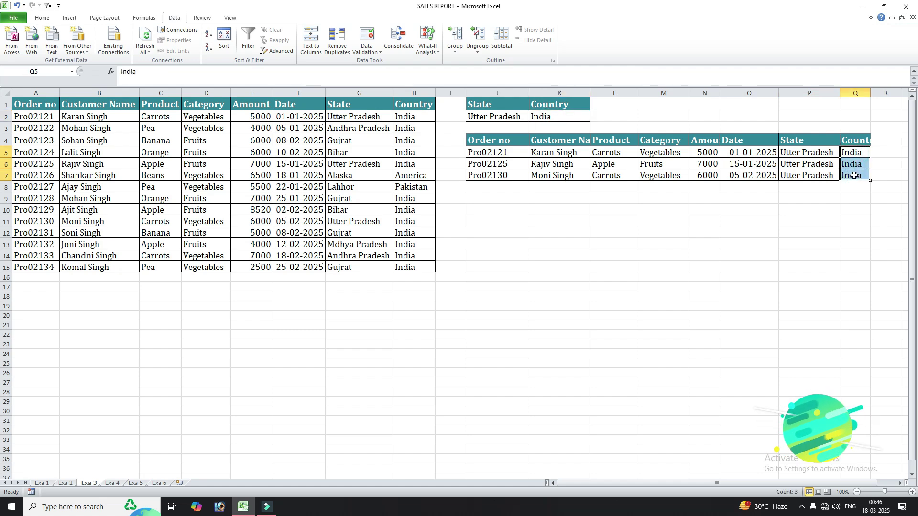
left_click(694, 257)
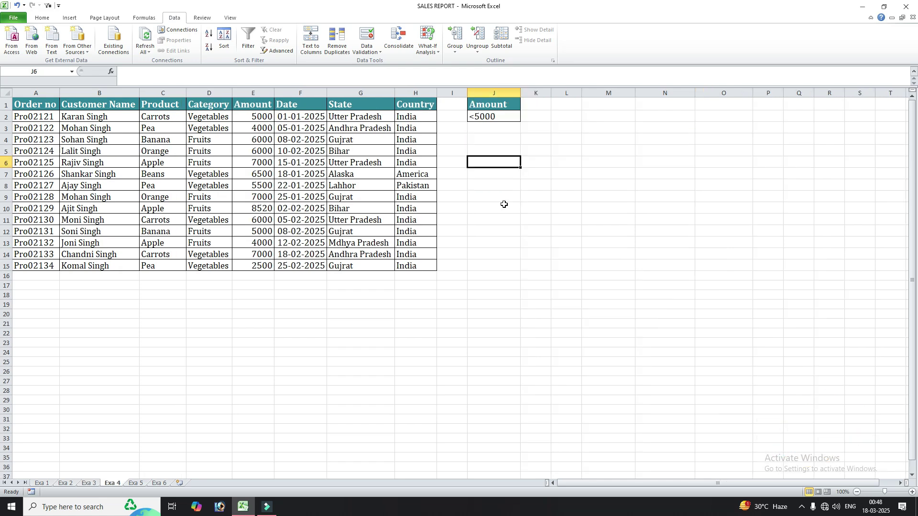
left_click(502, 203)
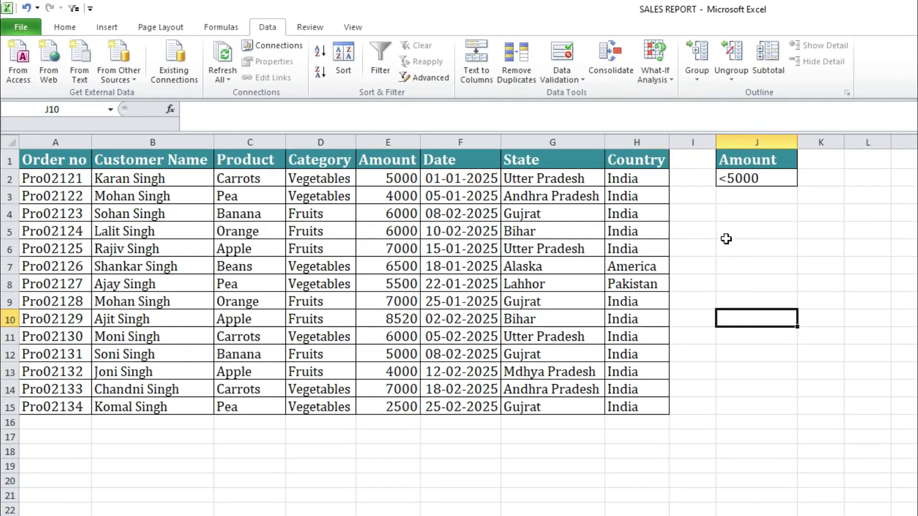
left_click(478, 154)
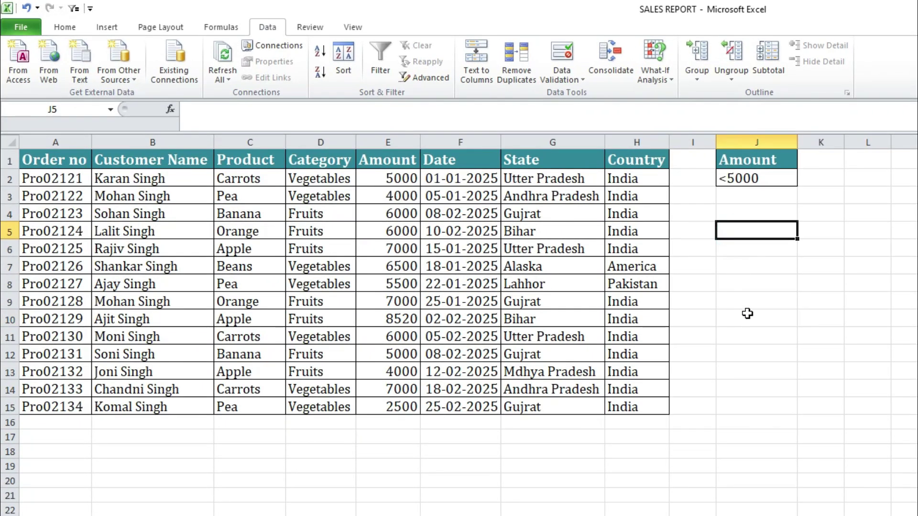
left_click_drag(734, 166, 739, 180)
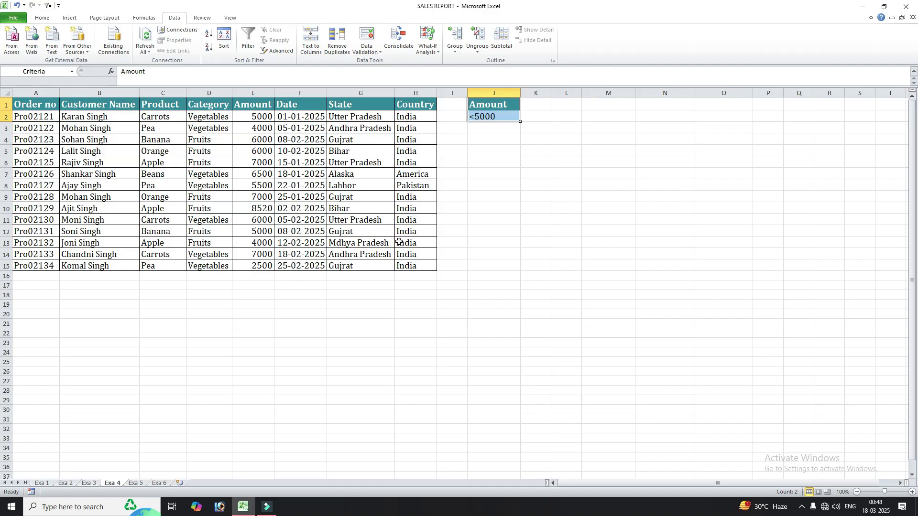
left_click(495, 198)
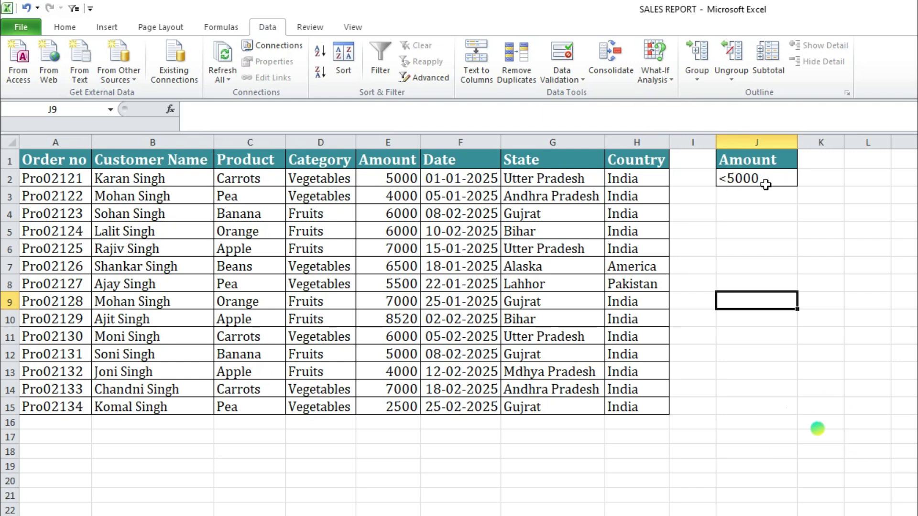
left_click(769, 268)
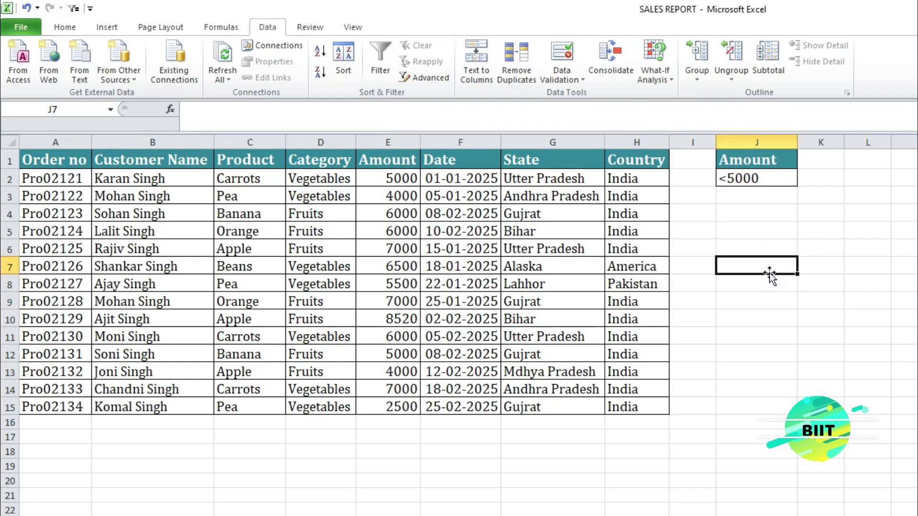
left_click(747, 233)
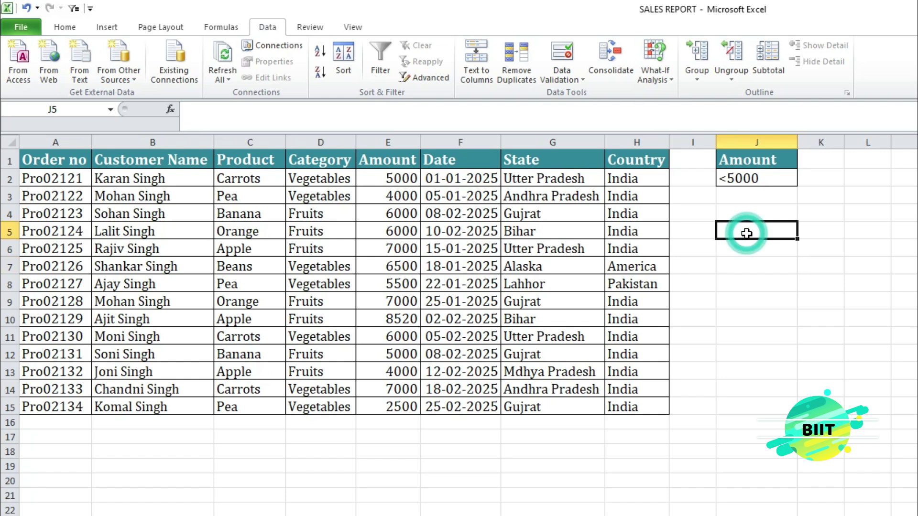
Open the Advanced Filter on Exa 4 and set its list range to the sales table A1:H15.
left_click(432, 85)
left_click_drag(757, 254, 734, 240)
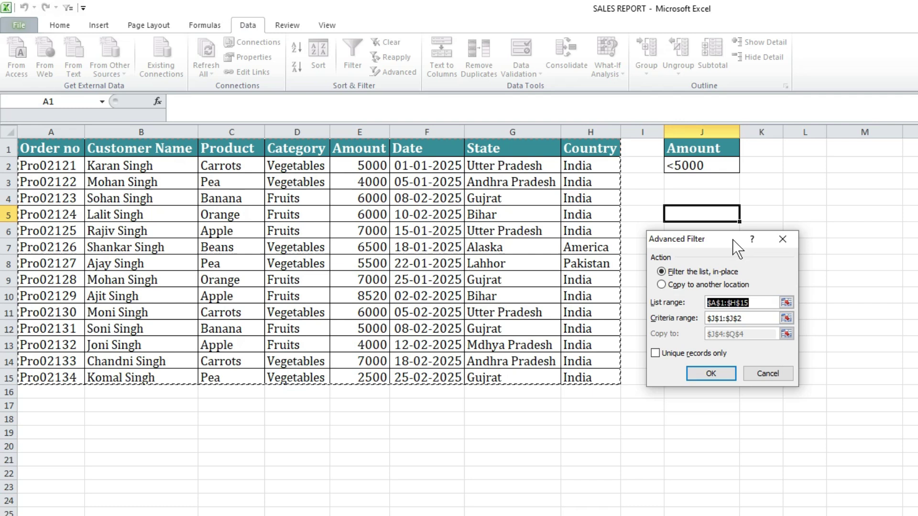
left_click(759, 307)
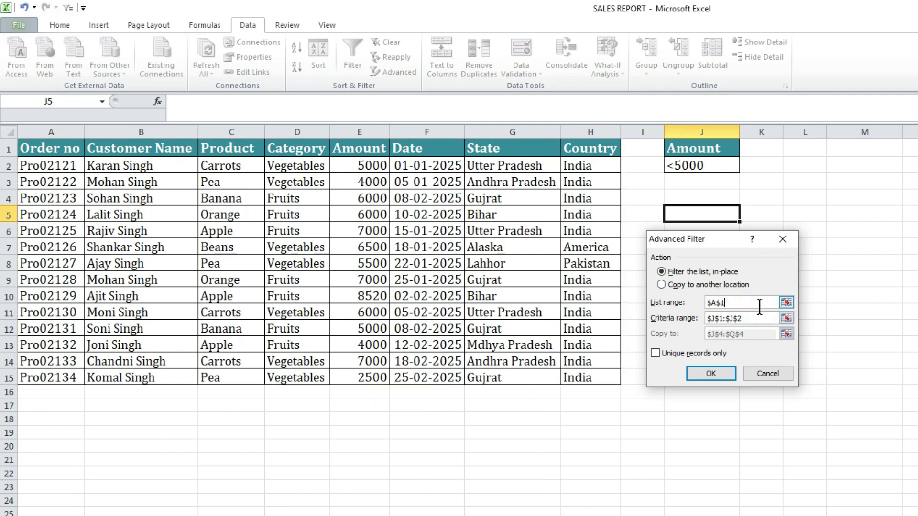
left_click_drag(53, 150, 582, 377)
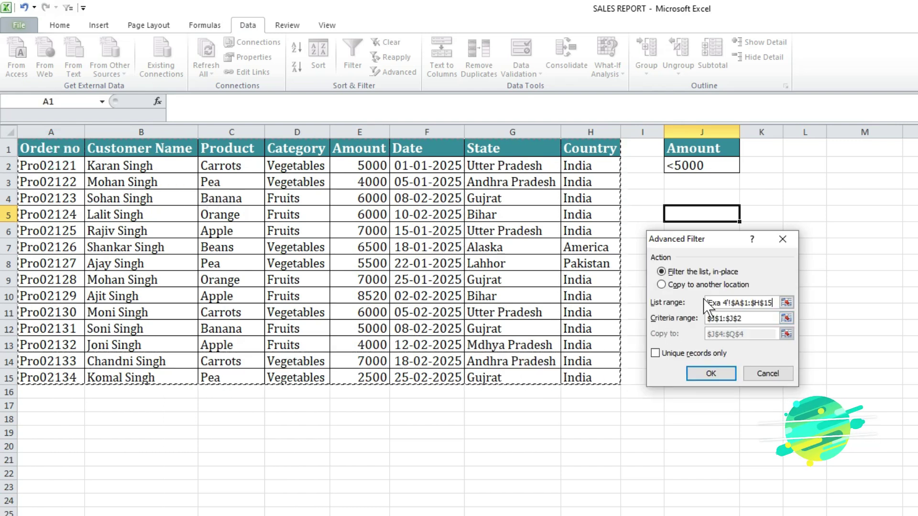
Replace the Advanced Filter's criteria range with the Amount criterion in J1:J2 on Exa 4.
left_click(755, 319)
key("BackSpace")
key("BackSpace")
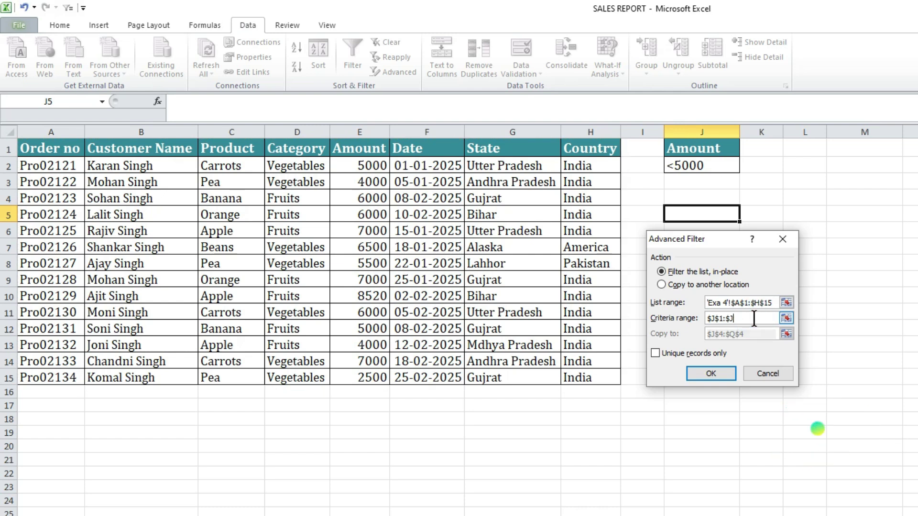
key("BackSpace")
key("BackSpace")
key("BackSpace")
key("BackSpace")
key("BackSpace")
key("BackSpace")
key("BackSpace")
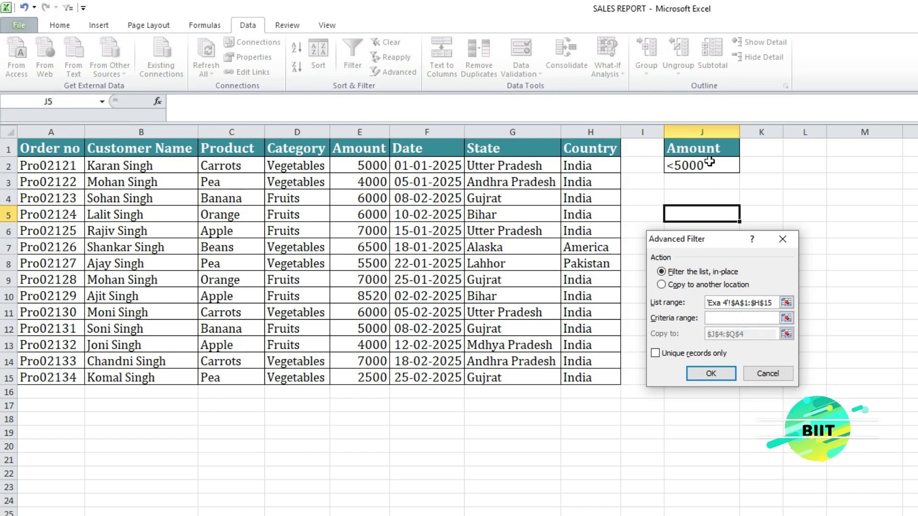
left_click_drag(708, 151, 709, 165)
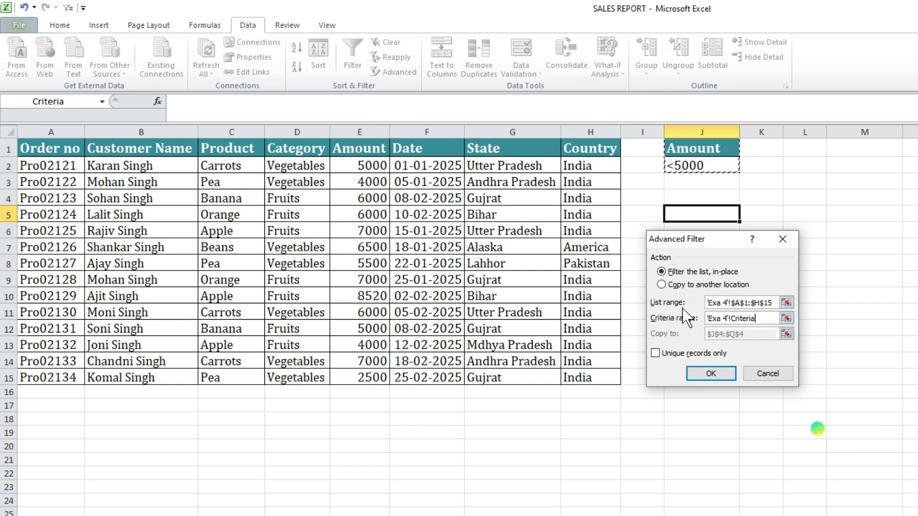
Run the Advanced Filter with the matching records copied to cell J4 on Exa 4, and slightly widen their Date column.
left_click(675, 286)
left_click(676, 336)
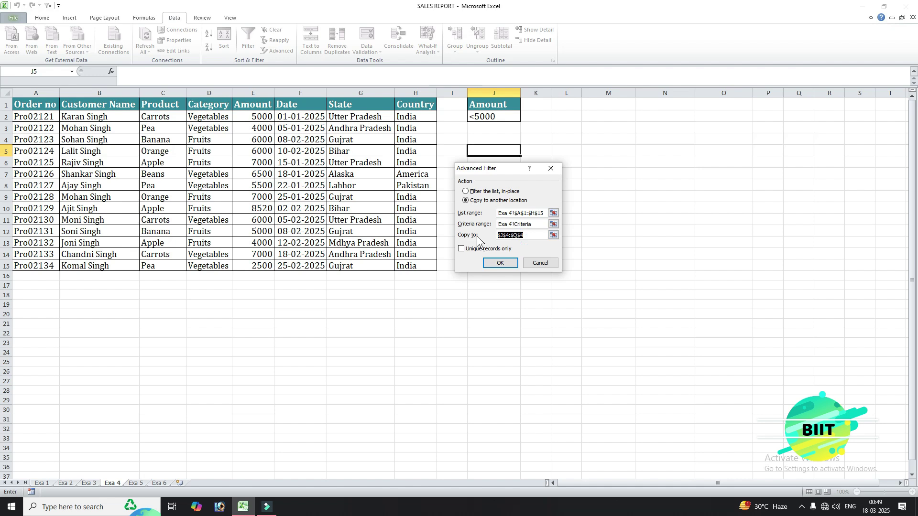
key("Up")
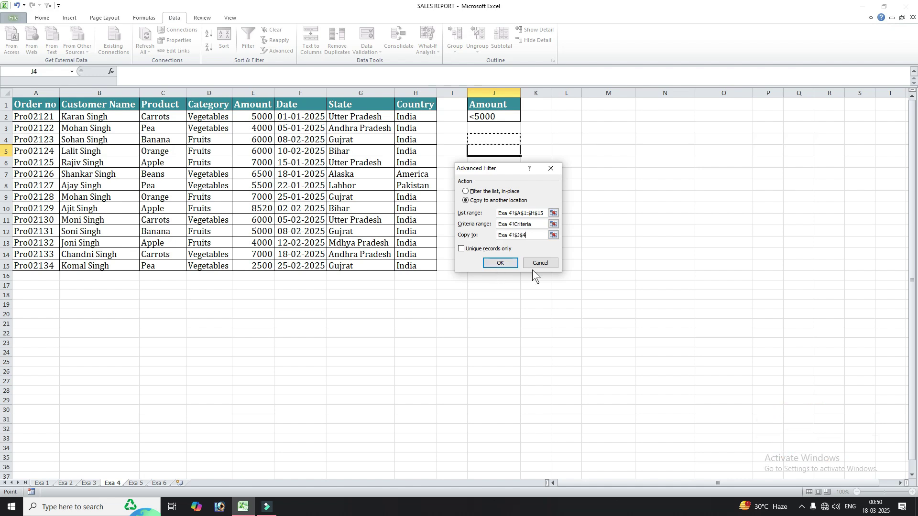
left_click(512, 264)
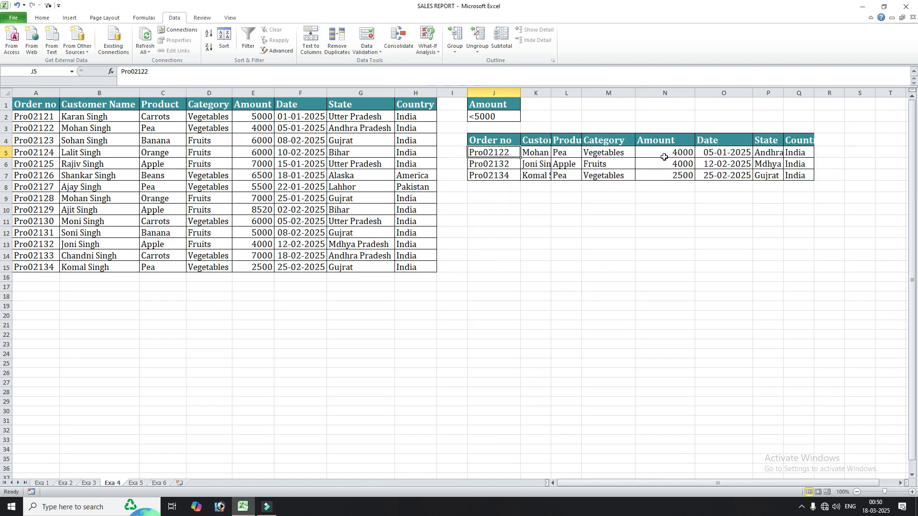
left_click_drag(756, 96, 758, 95)
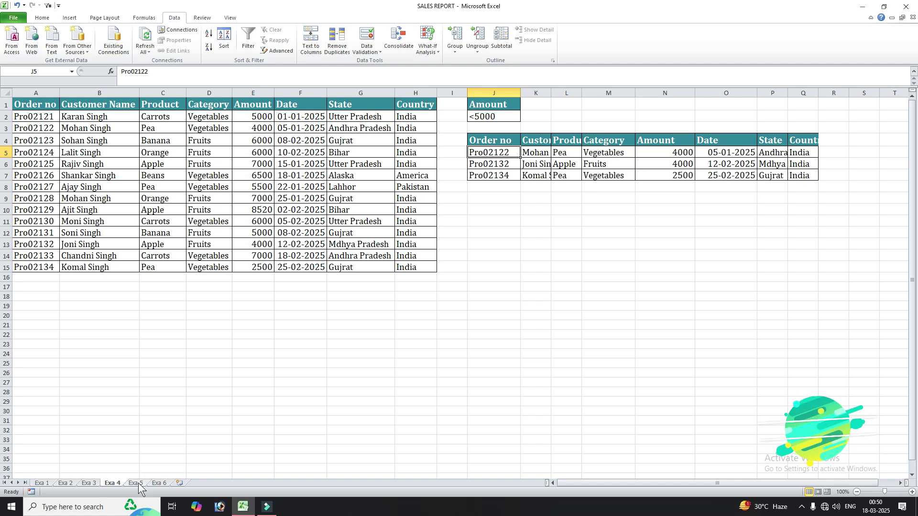
On Exa 5, open the Advanced Filter and replace its list range with the sales table A1:H15.
left_click(136, 483)
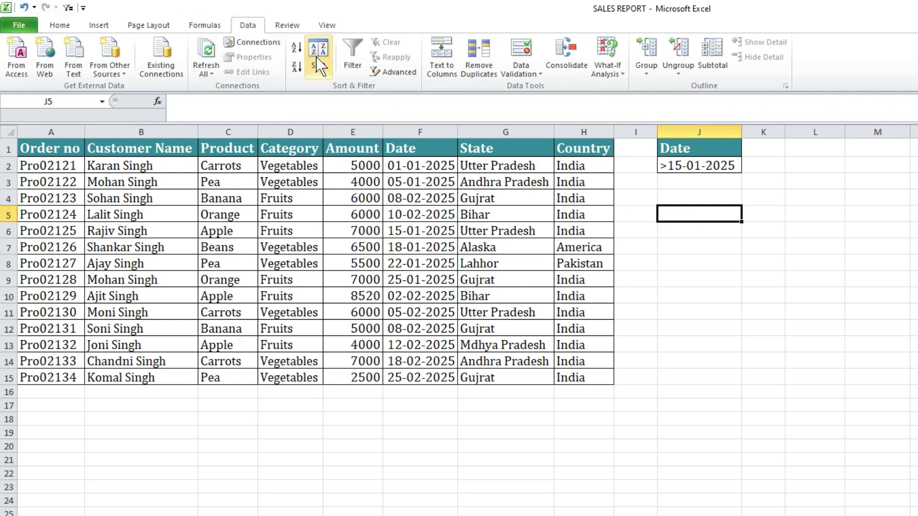
left_click(389, 74)
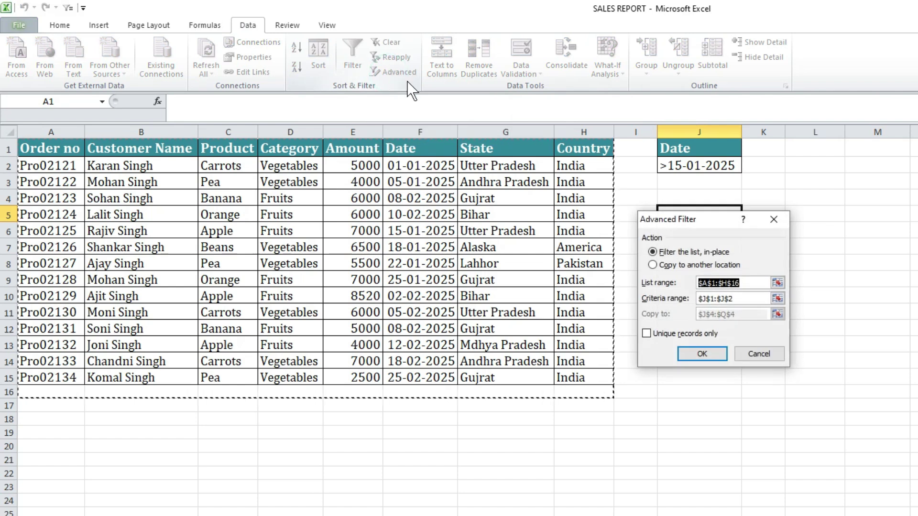
left_click_drag(726, 222, 736, 214)
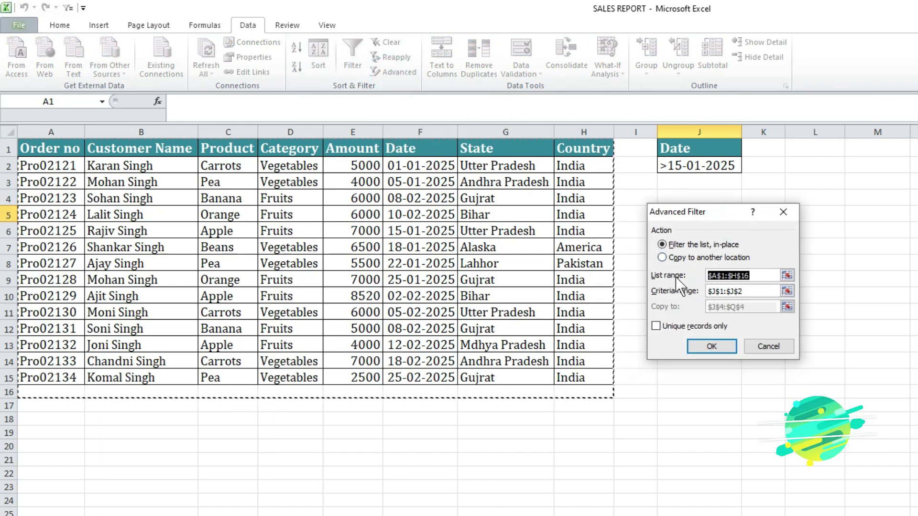
left_click_drag(754, 274, 696, 275)
key("BackSpace")
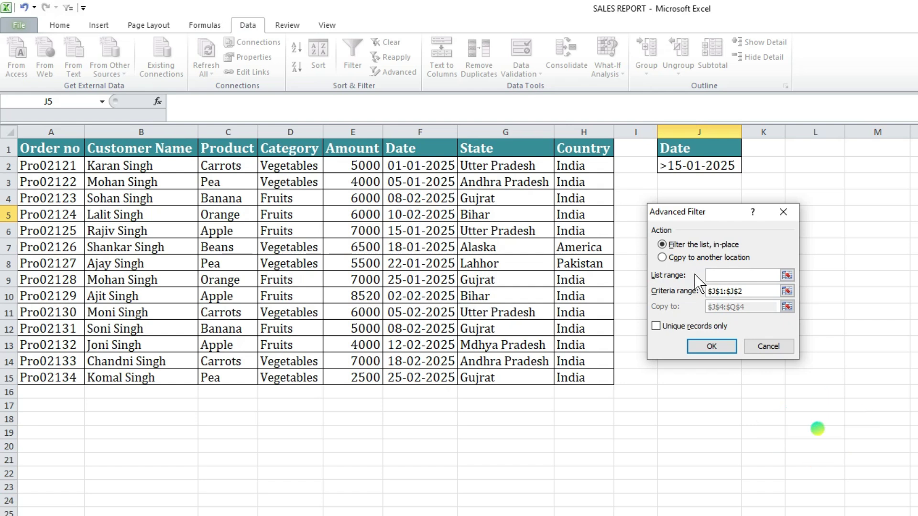
left_click_drag(63, 146, 576, 378)
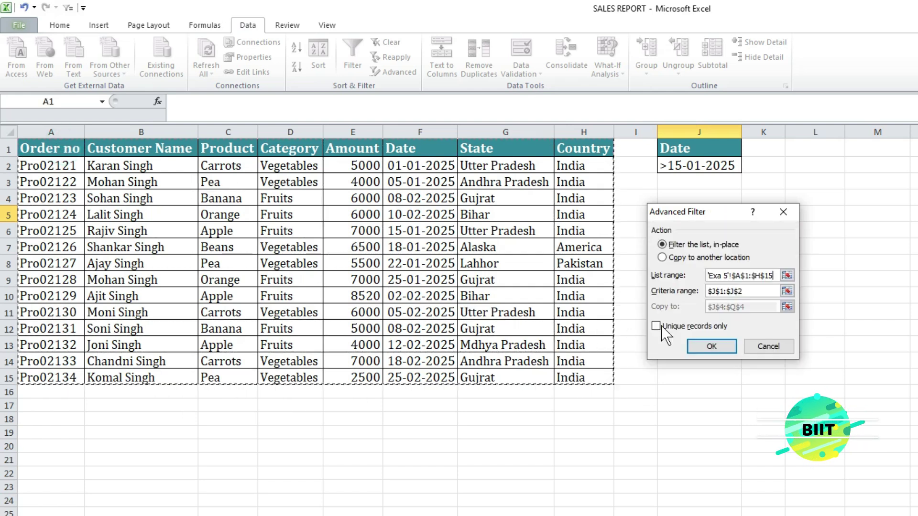
Set the Advanced Filter's criteria range to the Date criterion in J1:J2 and copy the matching records to cell J4 on Exa 5.
left_click(752, 293)
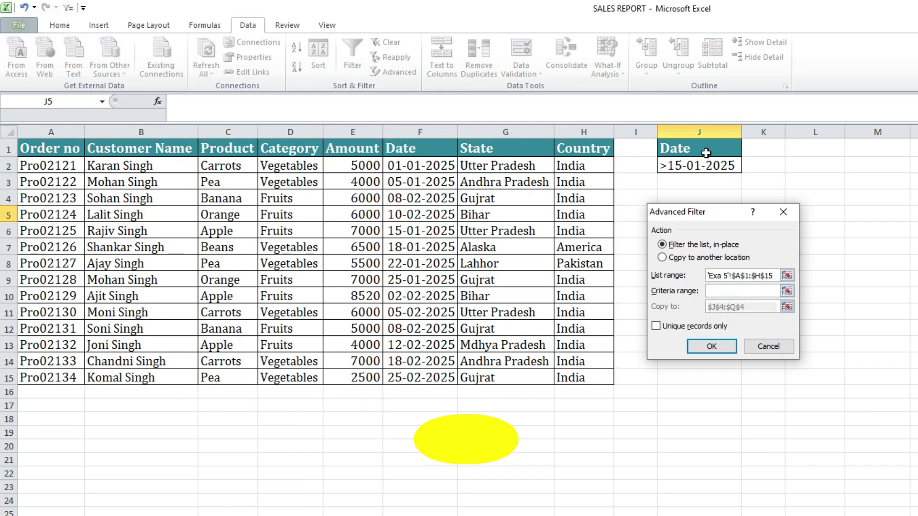
left_click_drag(703, 150, 704, 167)
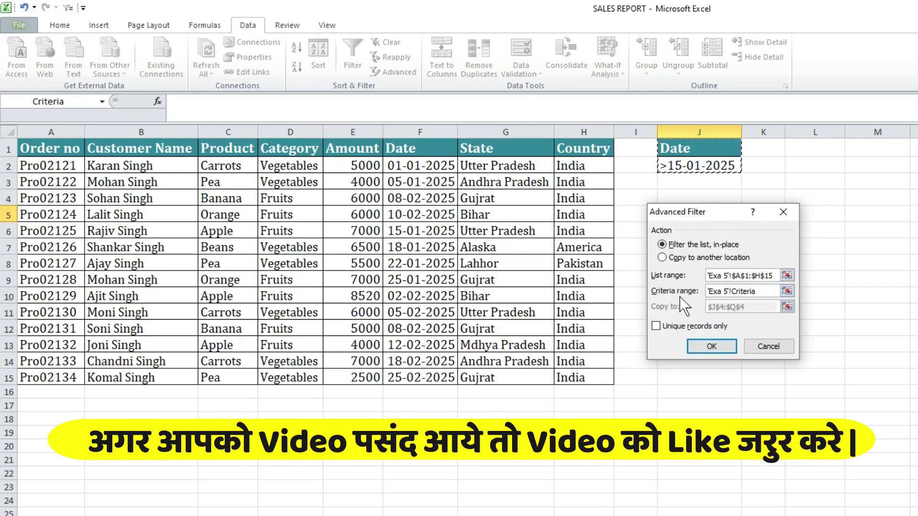
left_click(662, 257)
left_click_drag(757, 312, 707, 309)
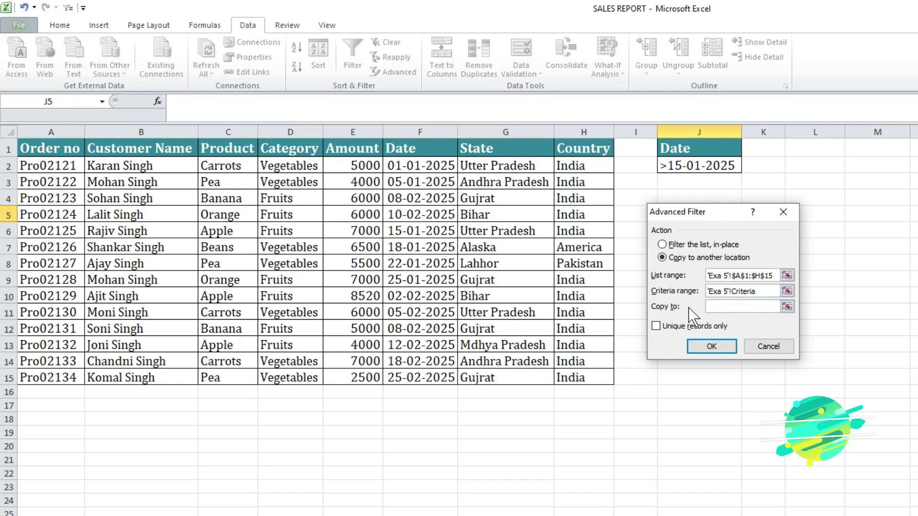
left_click(672, 193)
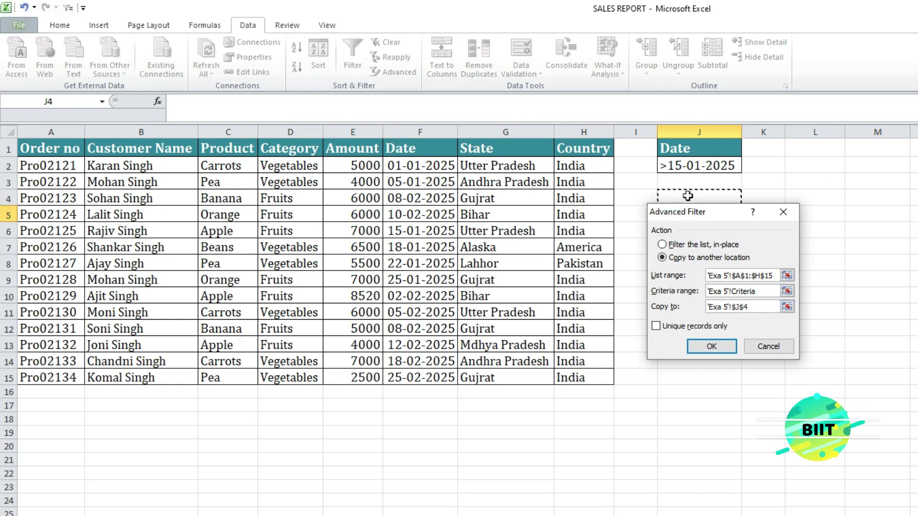
left_click(722, 346)
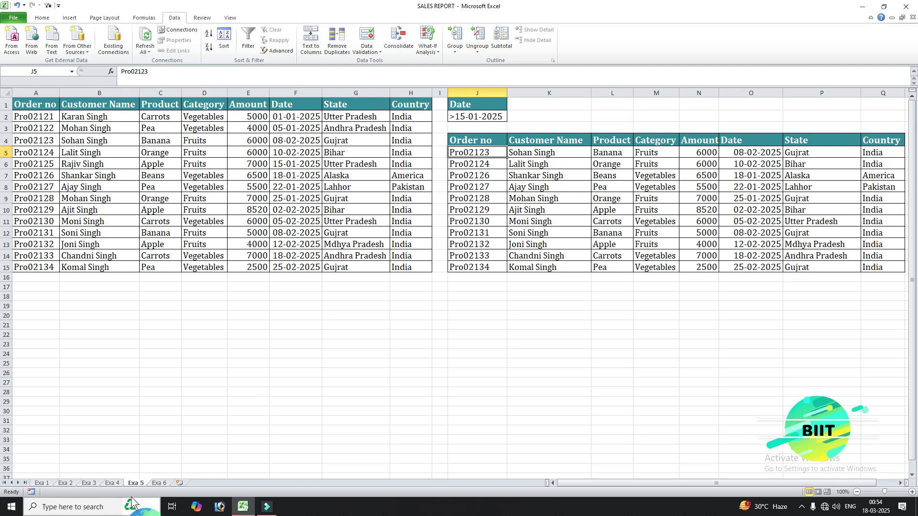
Compare the sales table and filtered records on Exa 5 with the Exa 6 sheet.
key("ctrl+Page_Down")
left_click_drag(76, 131, 641, 217)
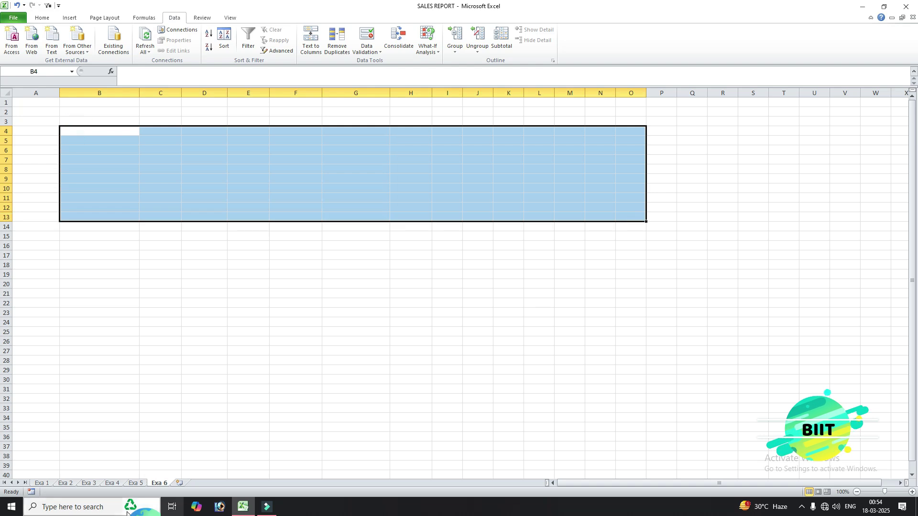
left_click(136, 483)
left_click_drag(19, 101, 421, 268)
left_click(159, 483)
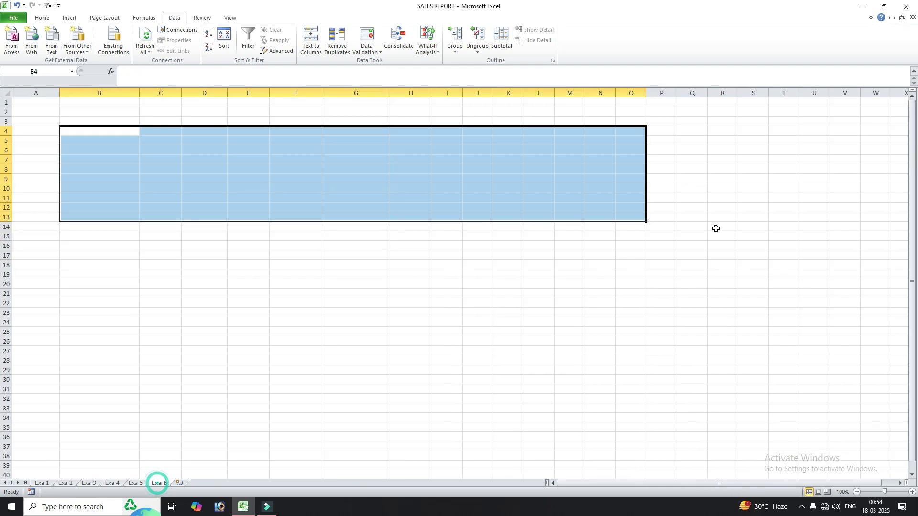
left_click(447, 302)
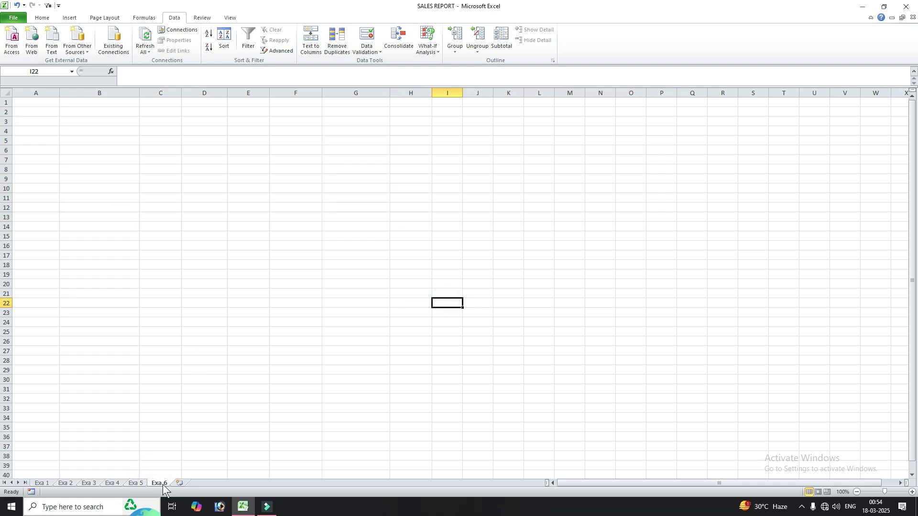
left_click(137, 483)
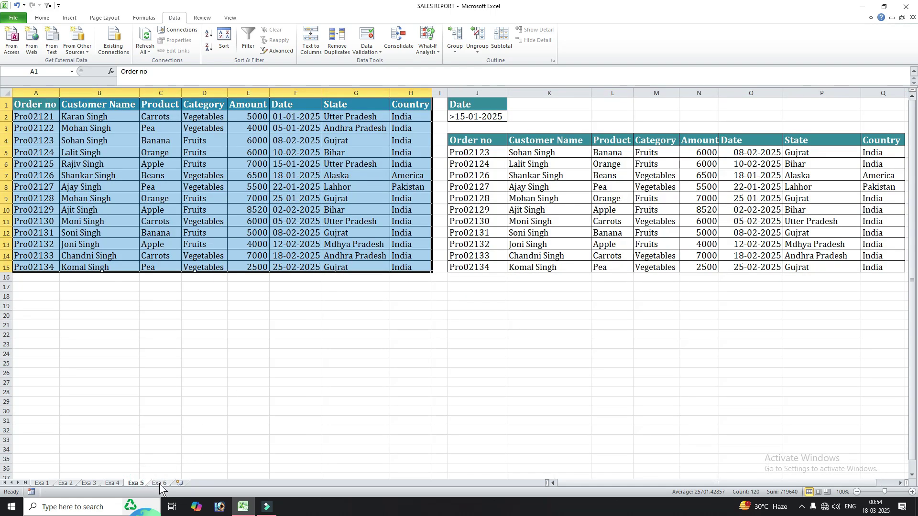
Start the Advanced Filter from an empty cell on Exa 6 and set its list range to A1:H15 on Exa 5.
left_click(160, 484)
left_click(162, 180)
left_click(123, 151)
left_click(242, 333)
left_click(161, 152)
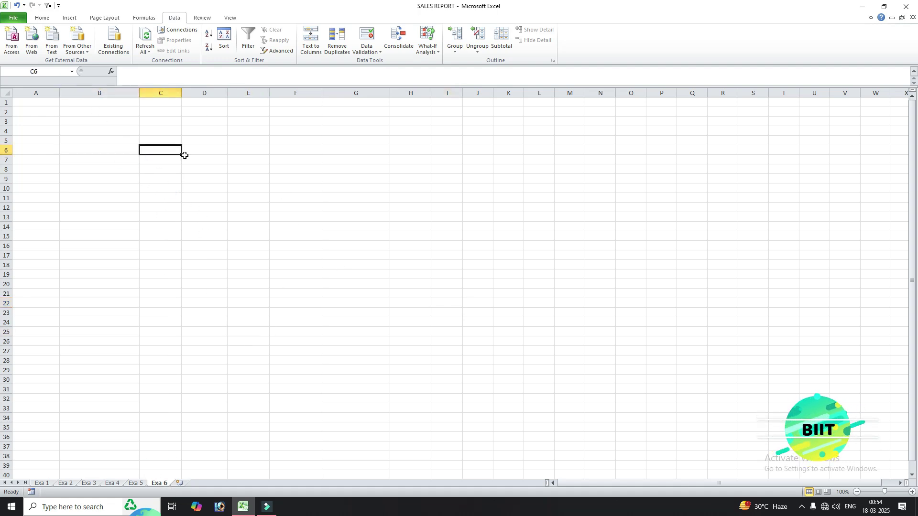
left_click(160, 168)
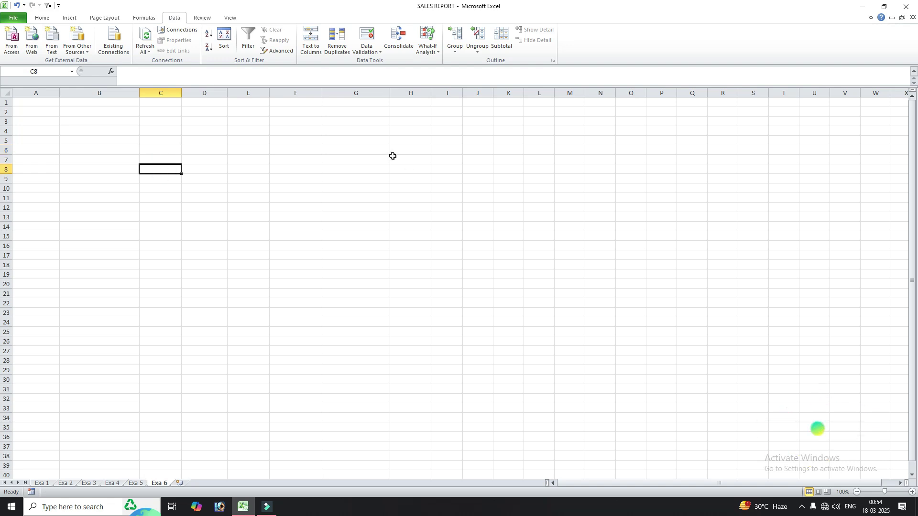
left_click(282, 51)
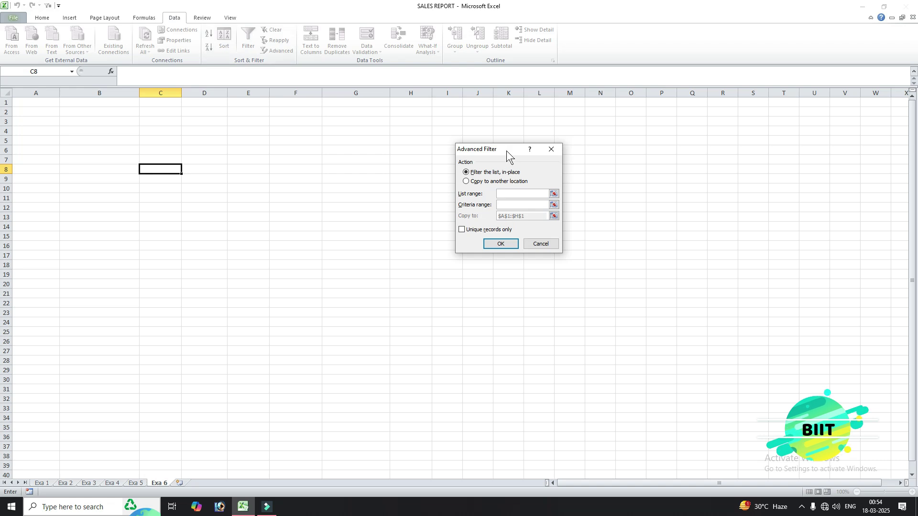
left_click_drag(506, 156, 450, 129)
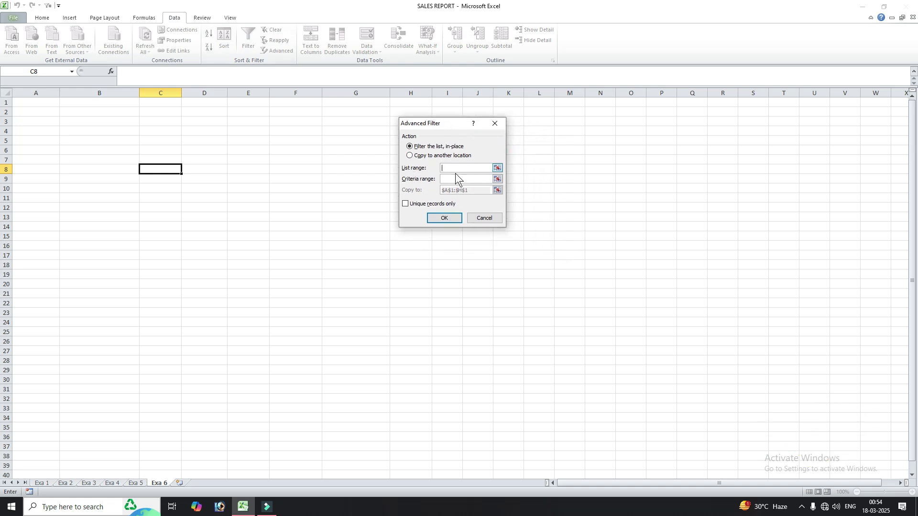
left_click(136, 483)
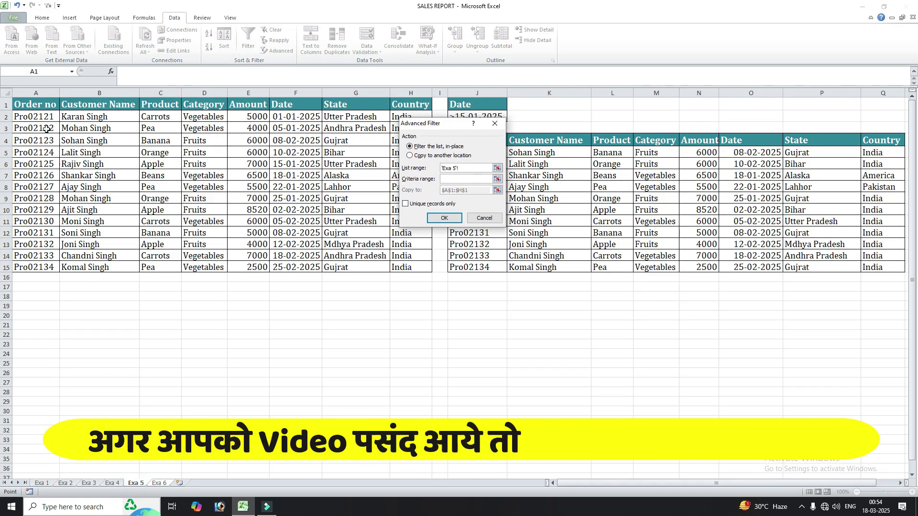
left_click_drag(40, 104, 427, 271)
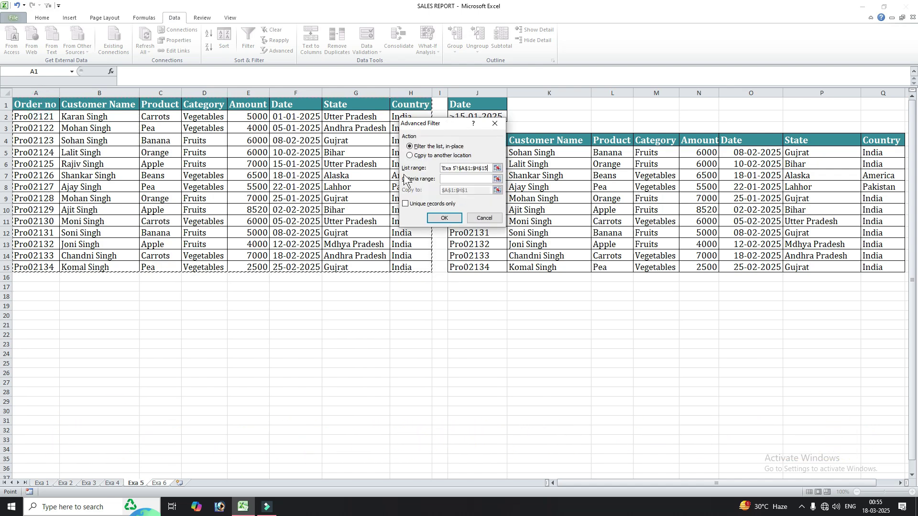
Set the Advanced Filter's criteria range to the Date criterion in J1:J2 on Exa 5.
left_click(446, 179)
left_click(136, 484)
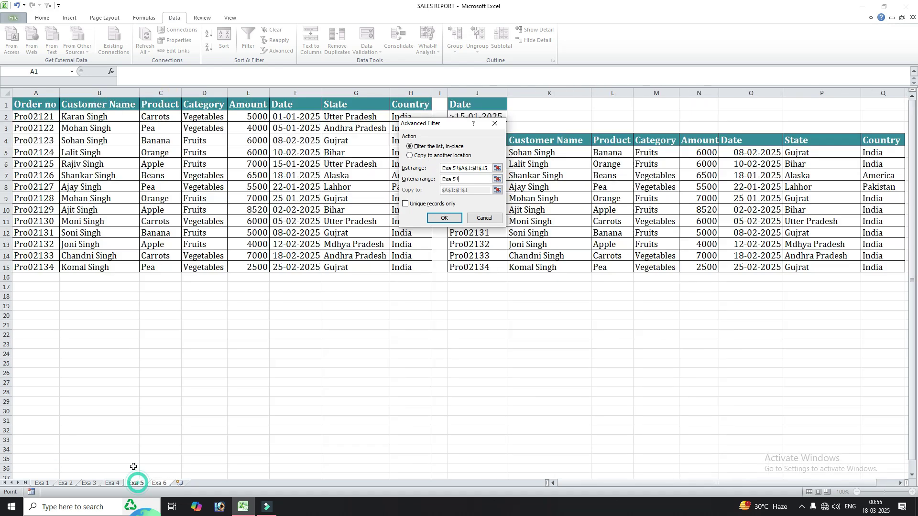
left_click_drag(453, 126, 491, 160)
mouse_move(476, 117)
left_mouse_down()
mouse_move(484, 106)
mouse_move(474, 120)
left_mouse_up()
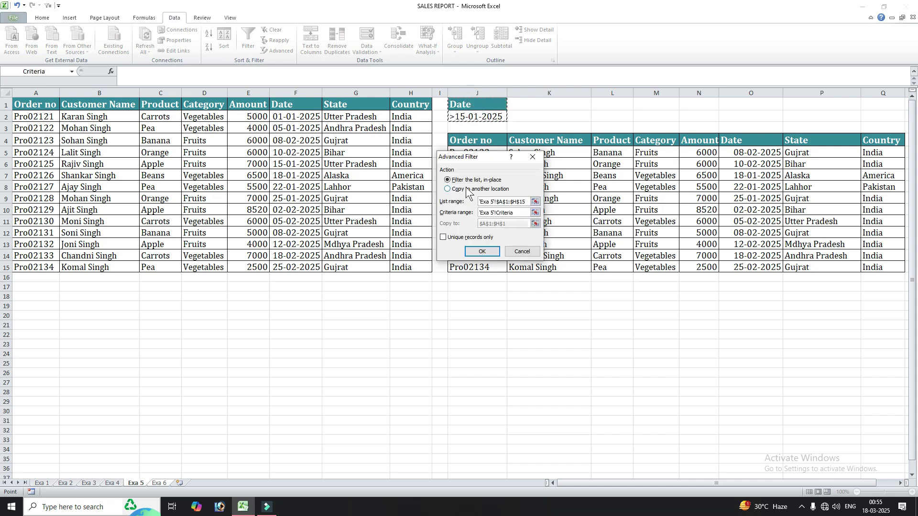
Run the Advanced Filter with the matching records copied to cell A1 on Exa 6, and slightly widen the Order no column.
left_click(458, 189)
left_click(510, 225)
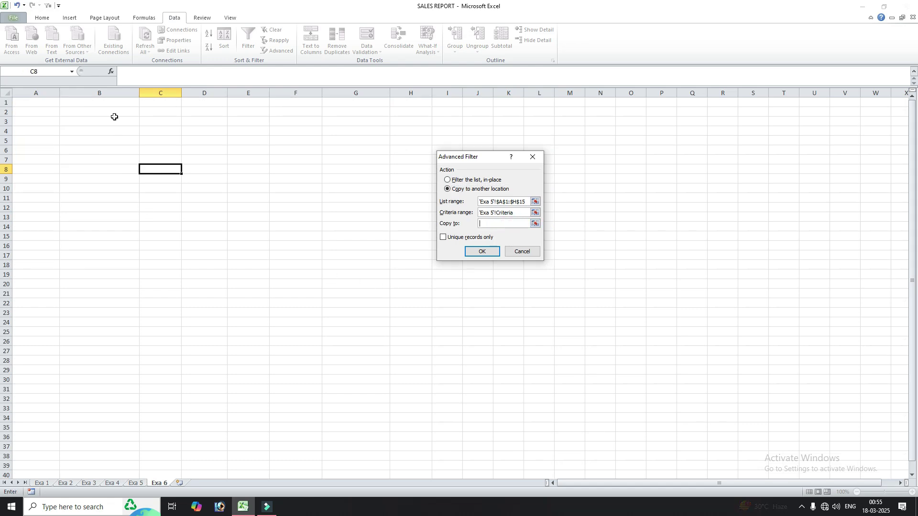
left_click(51, 105)
left_click(481, 252)
left_click(186, 279)
left_click_drag(60, 91, 64, 91)
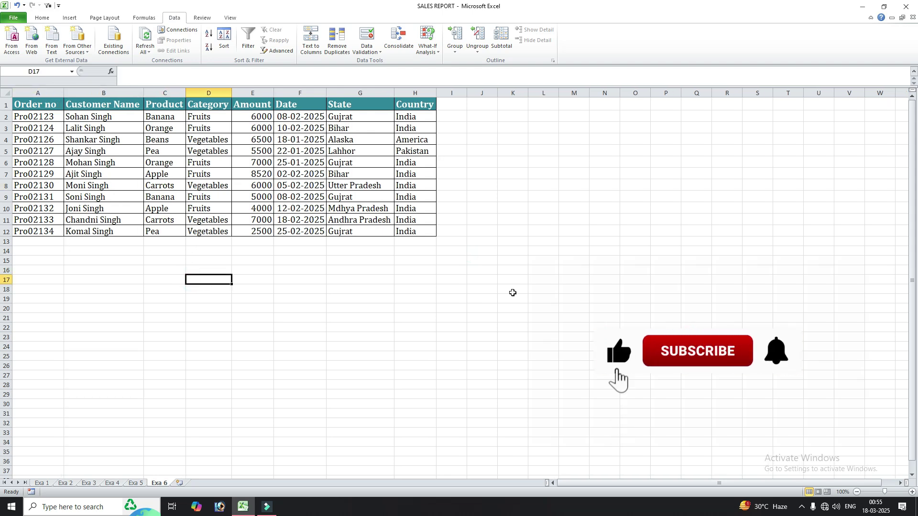